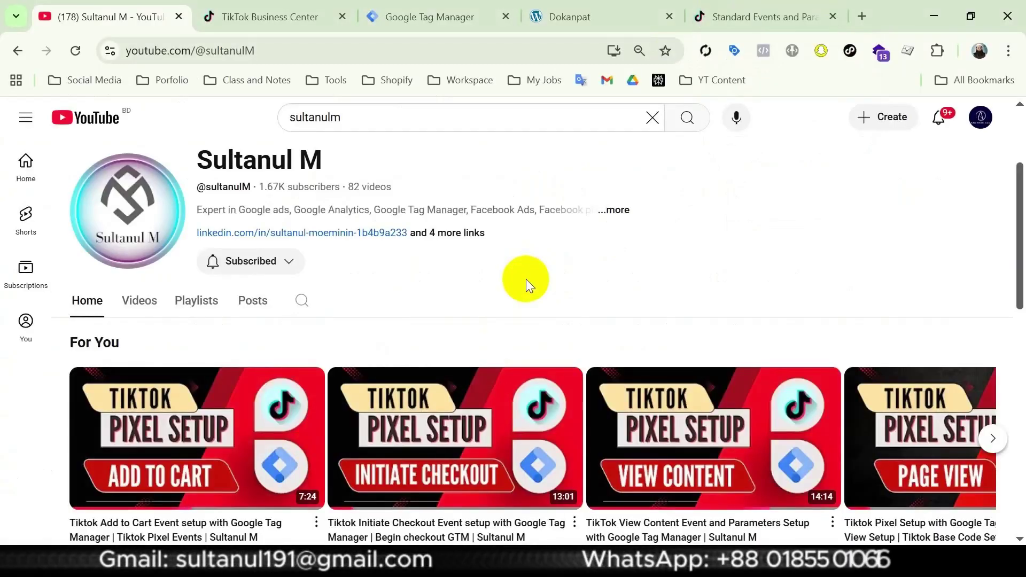
# - Review the Purchase event's description and recommended parameters in TikTok's standard events help article
pyautogui.click(748, 14)
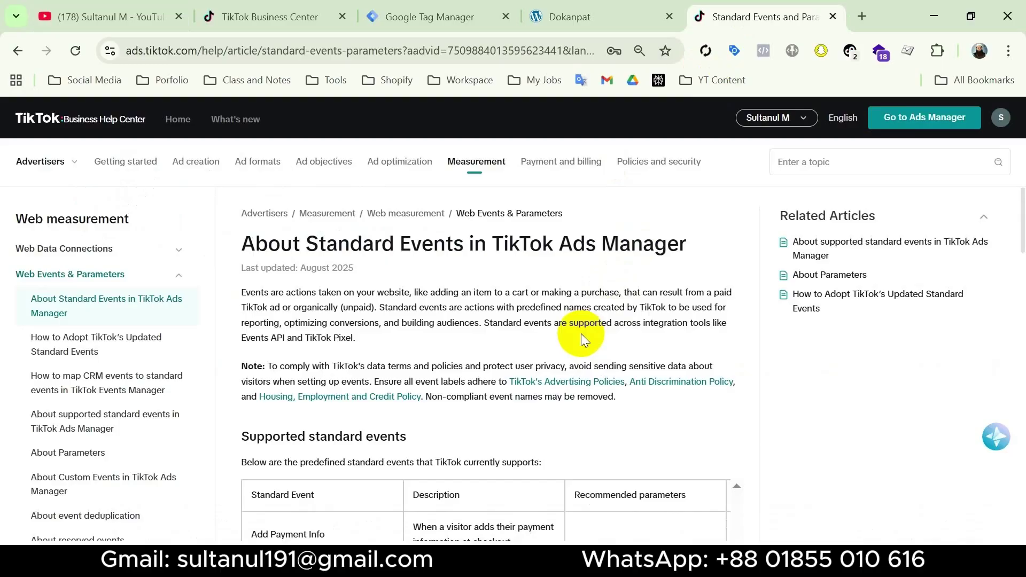
pyautogui.scroll(-3, 544, 342)
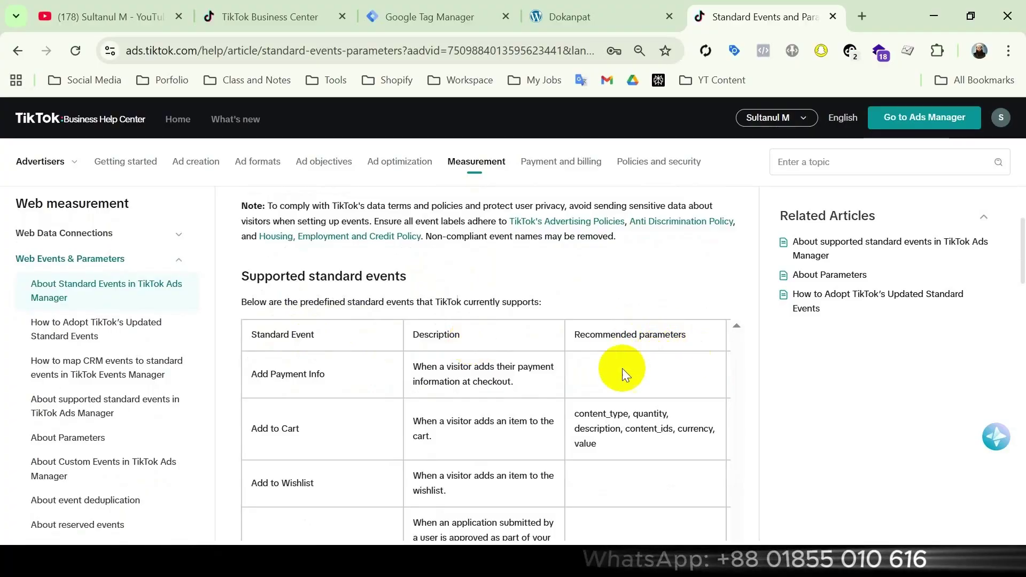
pyautogui.scroll(-10, 524, 341)
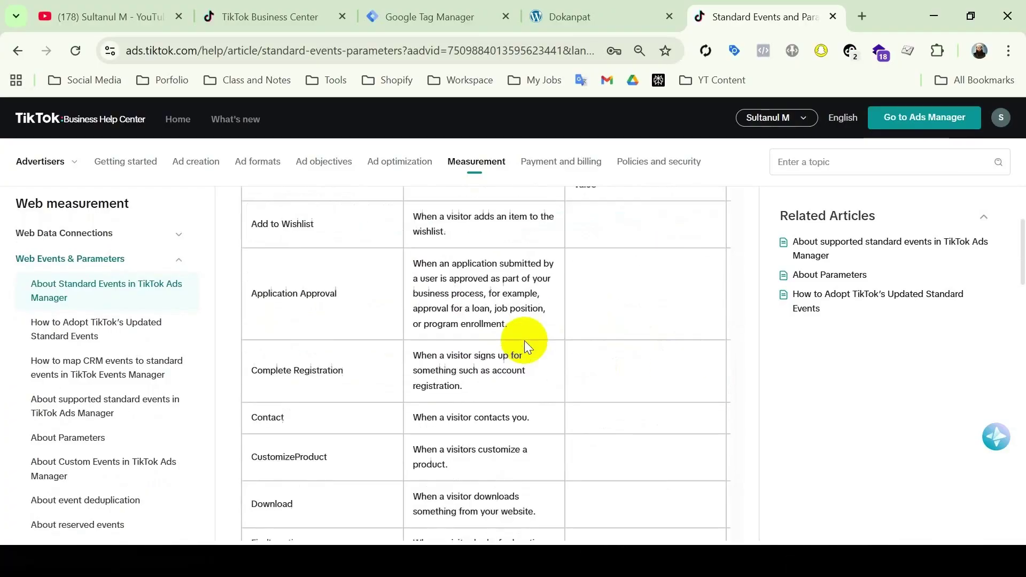
pyautogui.doubleClick(272, 294)
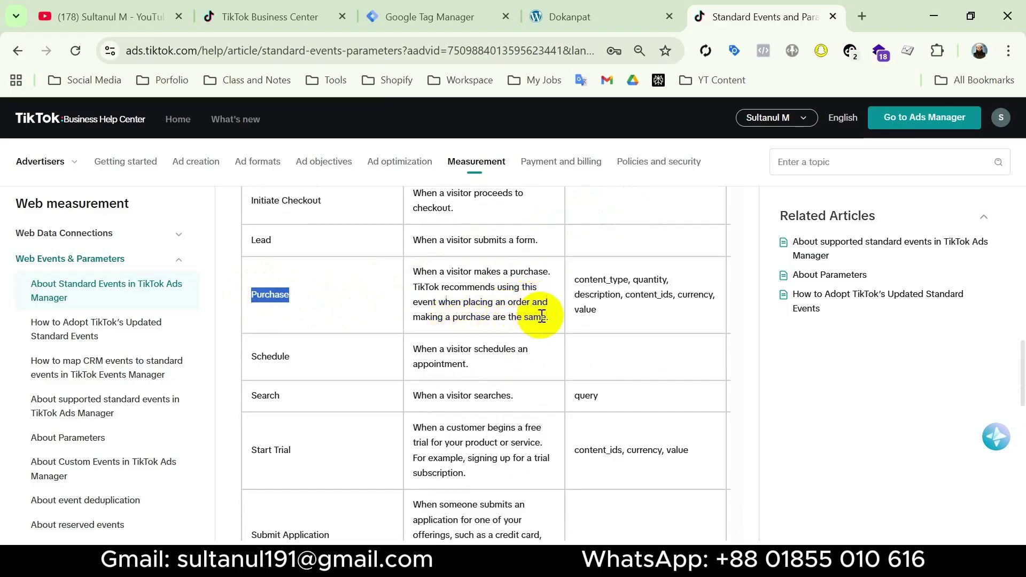
pyautogui.moveTo(540, 326); pyautogui.dragTo(409, 289)
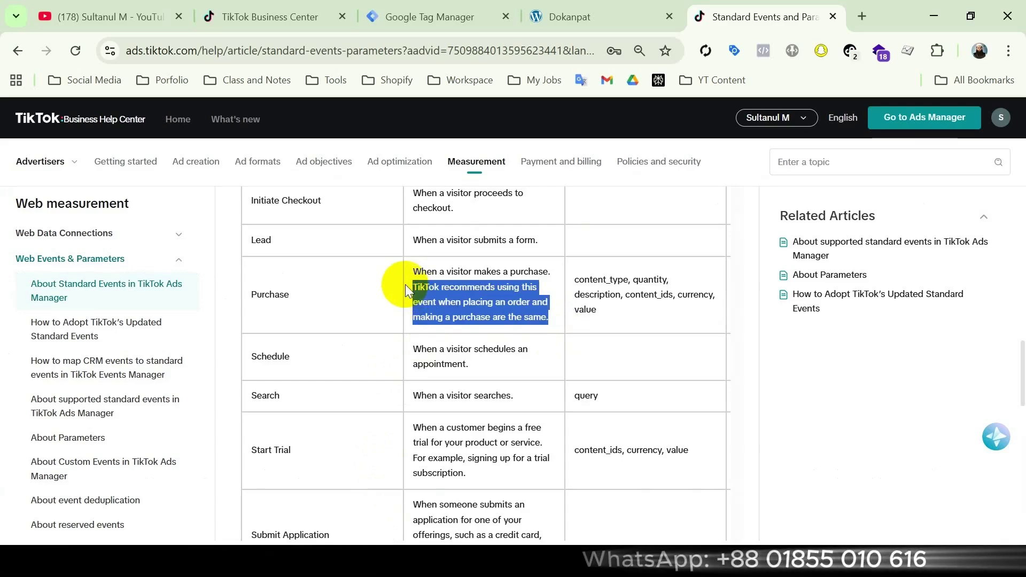
pyautogui.moveTo(572, 275); pyautogui.dragTo(613, 318)
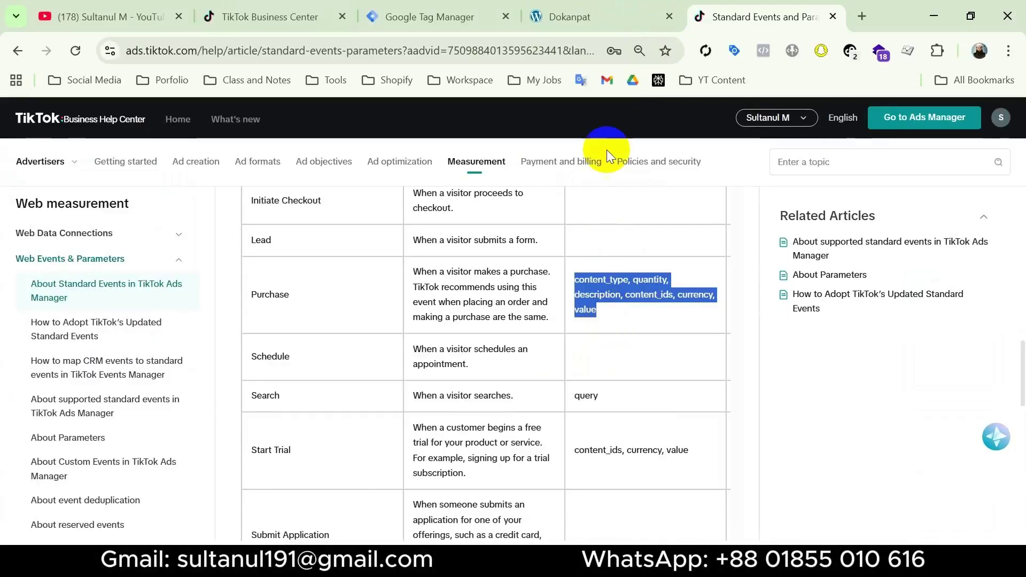
pyautogui.click(598, 15)
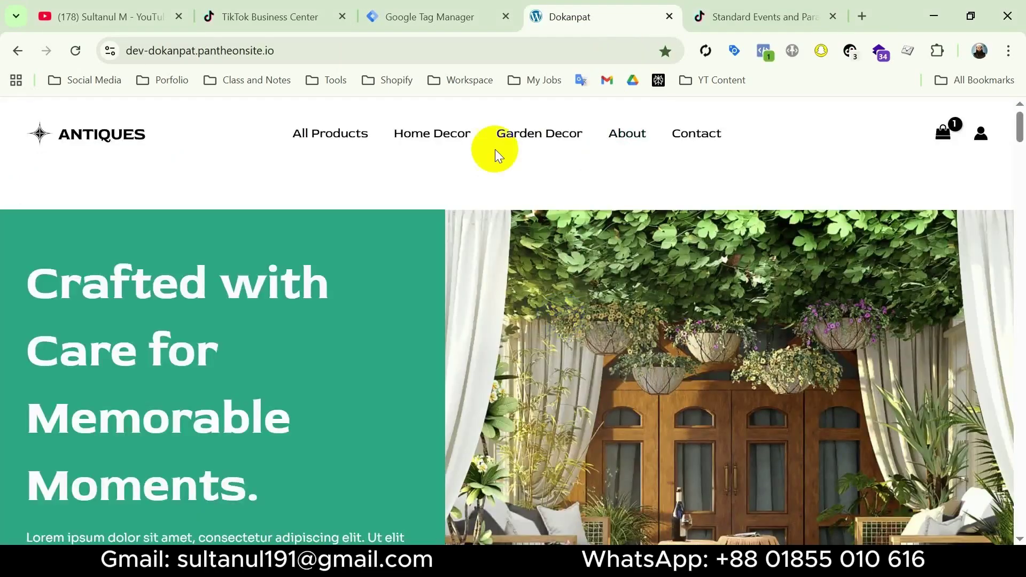
pyautogui.click(426, 17)
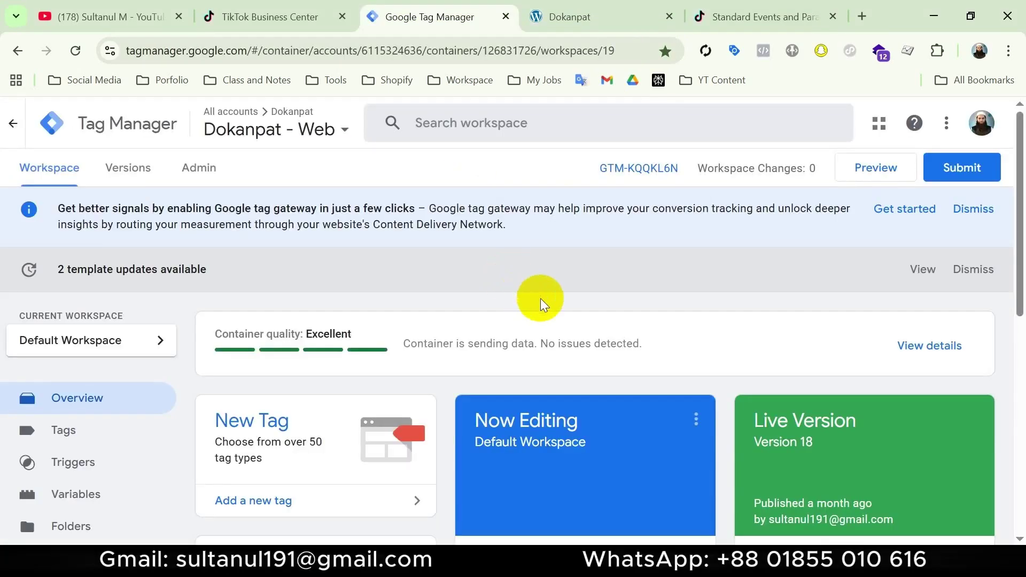
pyautogui.click(288, 18)
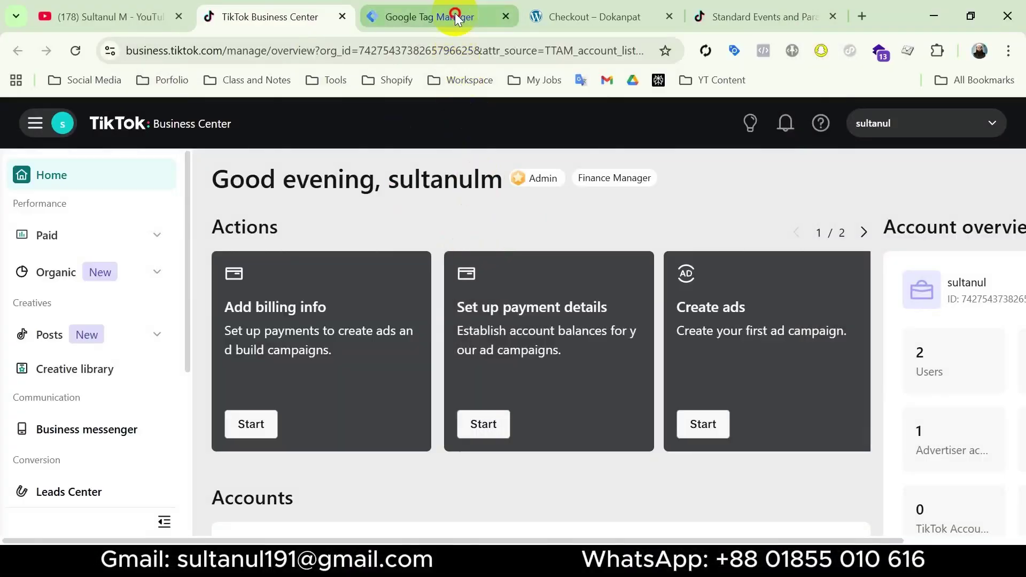
# - Switch to Google Tag Manager and add a new tag that uses the TikTok Pixel tag type
pyautogui.click(454, 15)
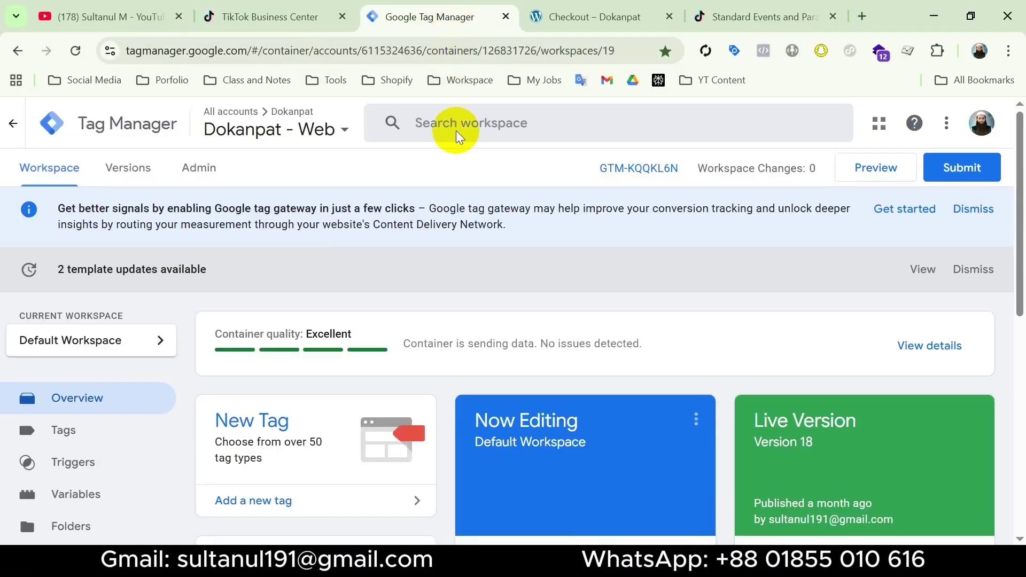
pyautogui.click(369, 501)
pyautogui.click(529, 266)
pyautogui.scroll(-6, 807, 270)
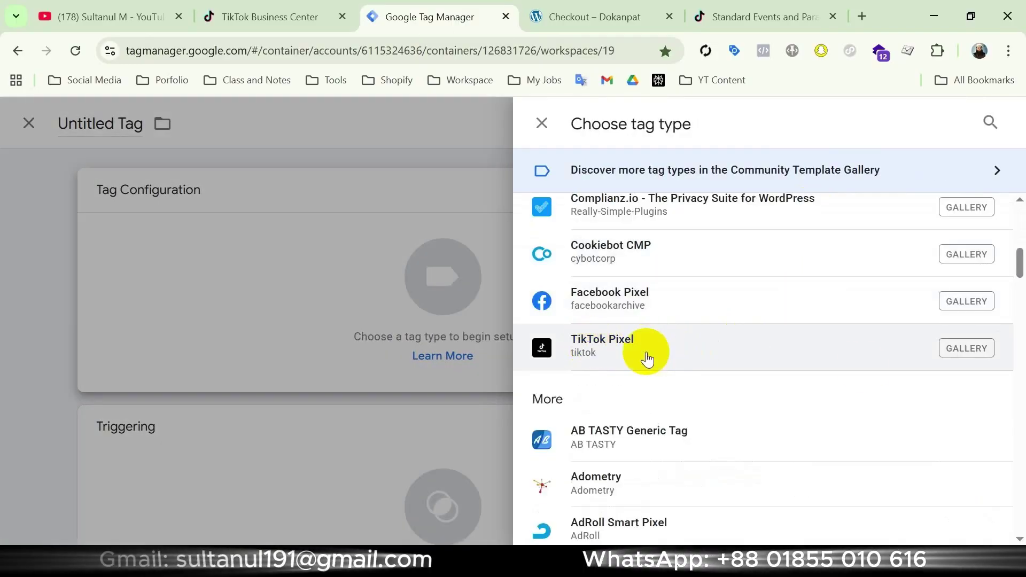
pyautogui.click(709, 358)
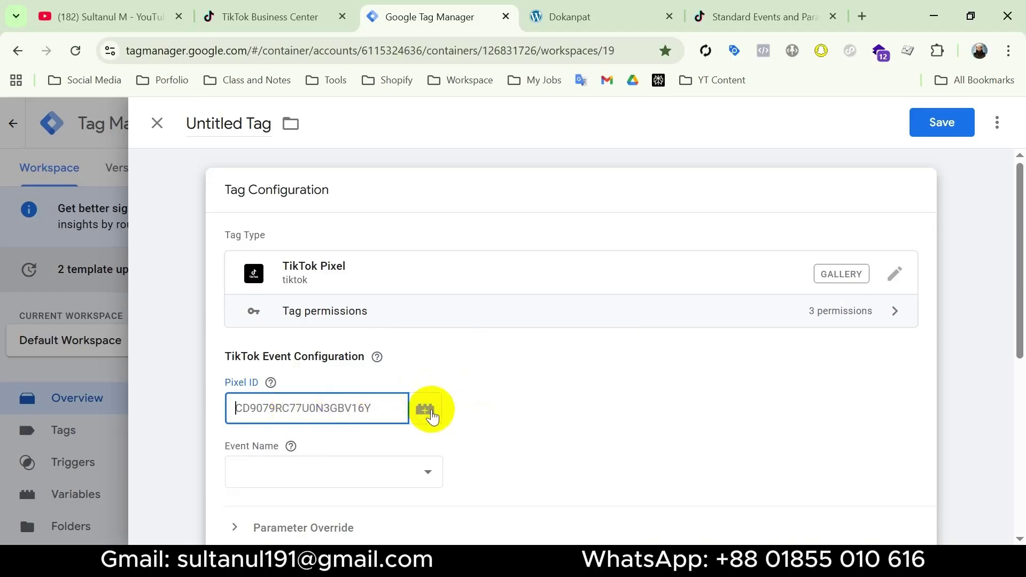
pyautogui.click(428, 417)
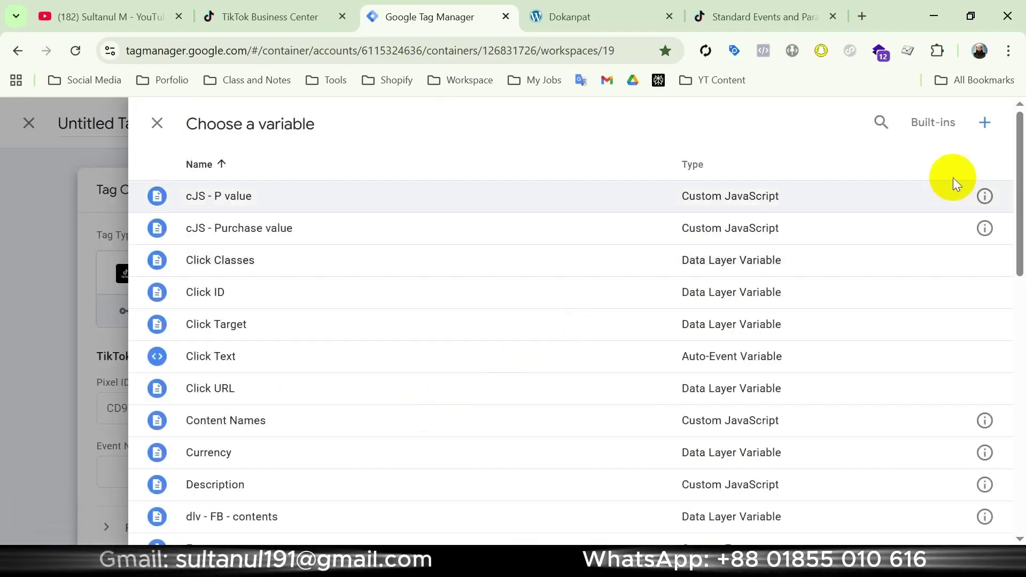
pyautogui.click(986, 132)
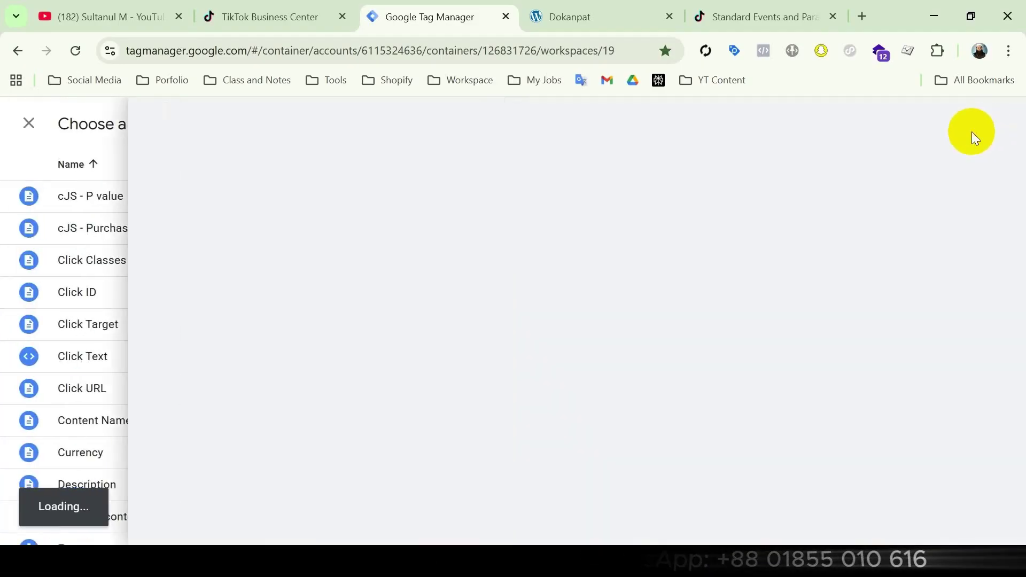
pyautogui.click(778, 280)
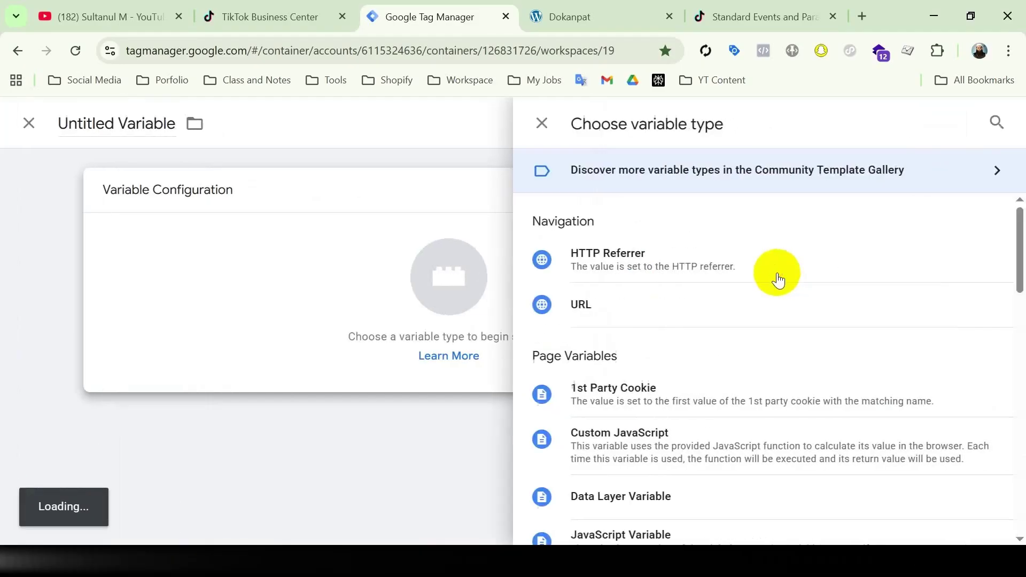
pyautogui.scroll(-10, 755, 394)
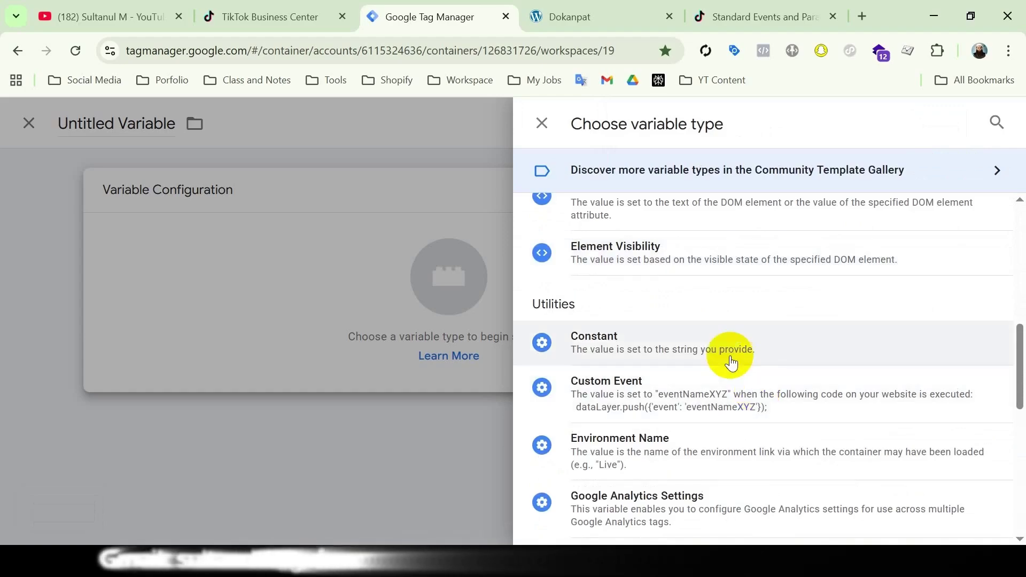
pyautogui.click(702, 351)
pyautogui.click(307, 352)
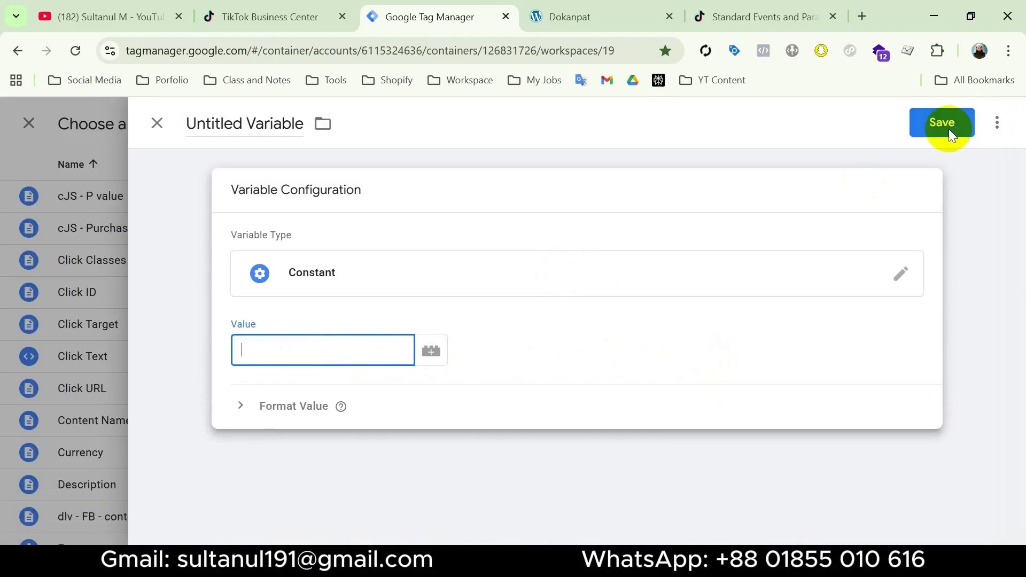
pyautogui.click(40, 368)
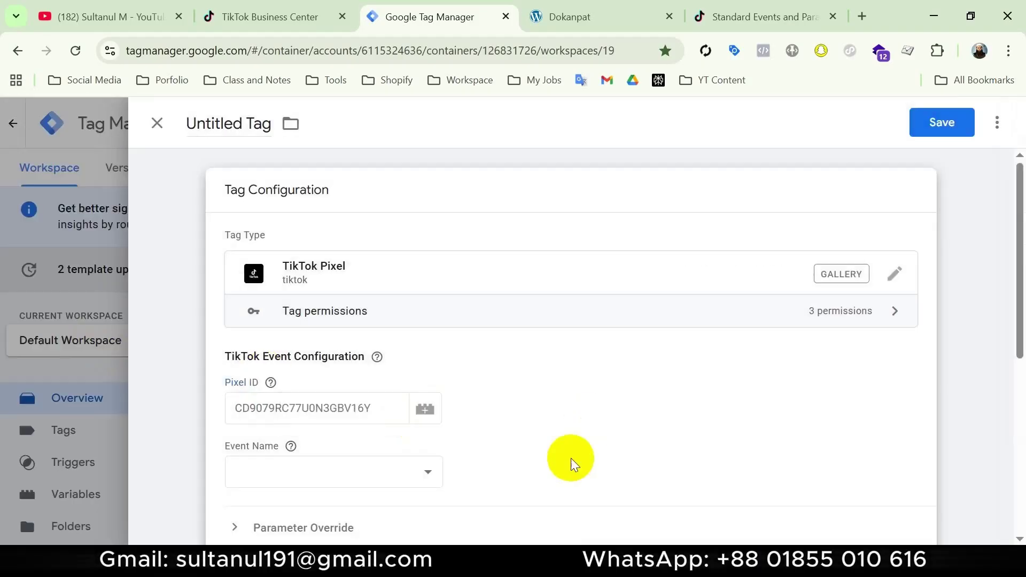
# - Set the tag's Pixel ID to the existing Tik - Pixel ID variable
pyautogui.click(424, 408)
pyautogui.scroll(-10, 424, 421)
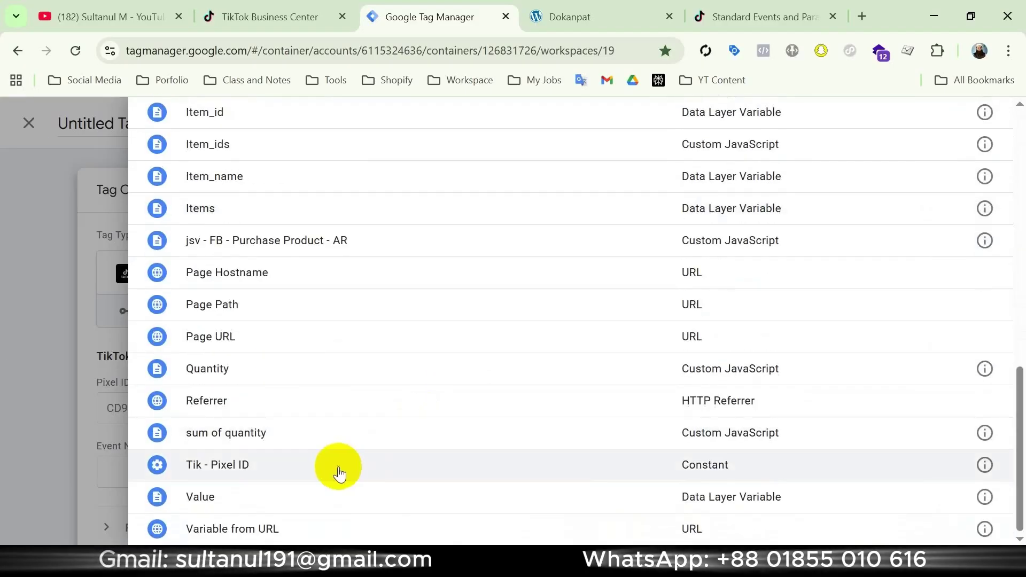
pyautogui.click(338, 468)
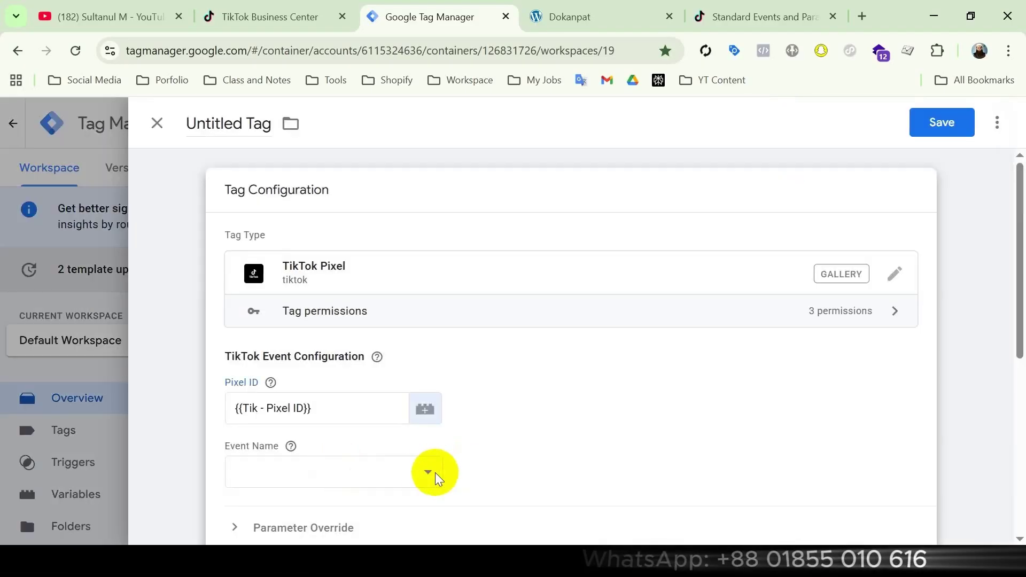
# - Compare the tag's available event names with TikTok's recommendation on when to use the Purchase event
pyautogui.click(428, 475)
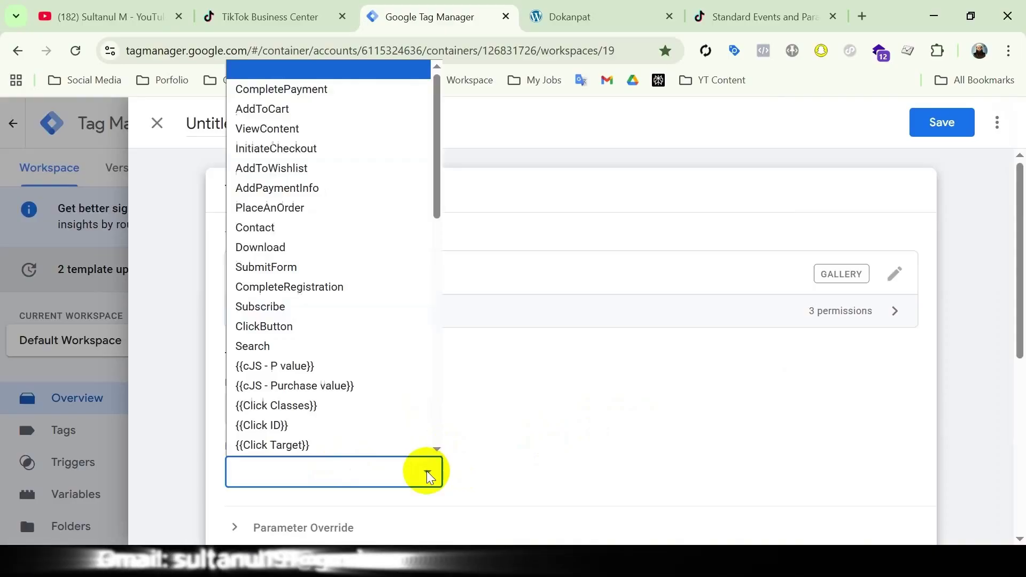
pyautogui.press('Escape')
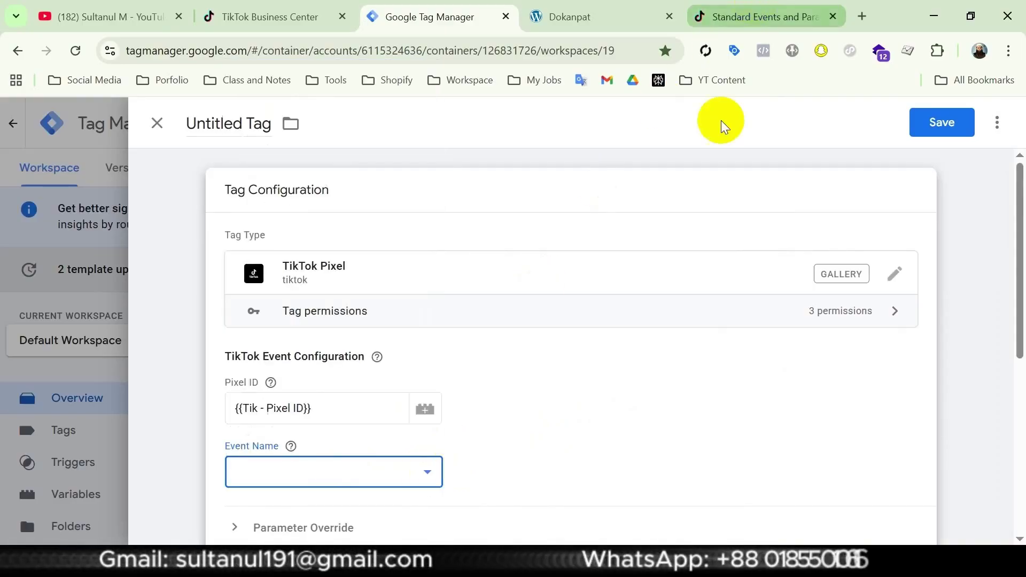
pyautogui.click(764, 16)
pyautogui.moveTo(549, 398); pyautogui.dragTo(509, 390)
pyautogui.moveTo(430, 381); pyautogui.dragTo(411, 373)
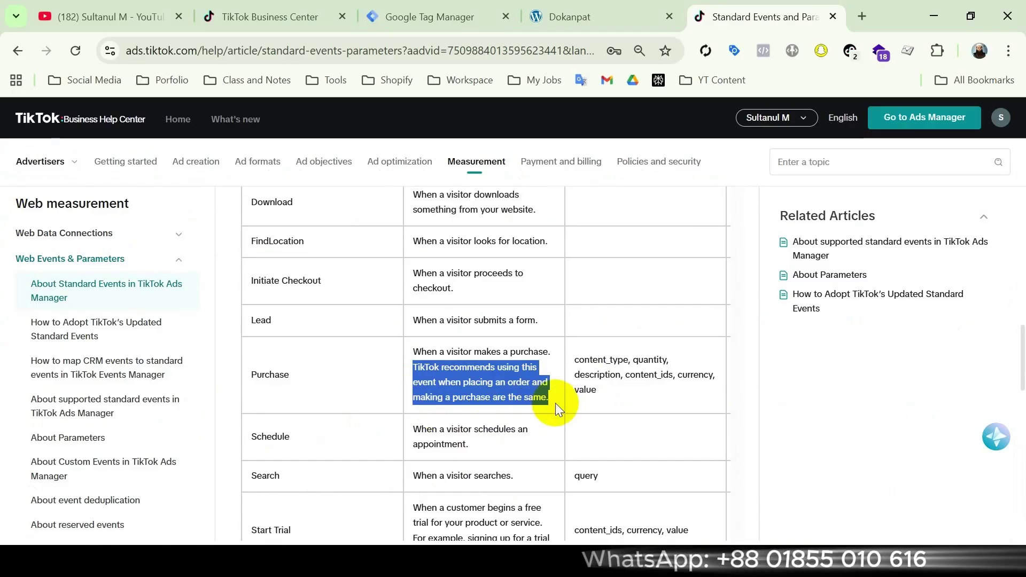
pyautogui.click(460, 17)
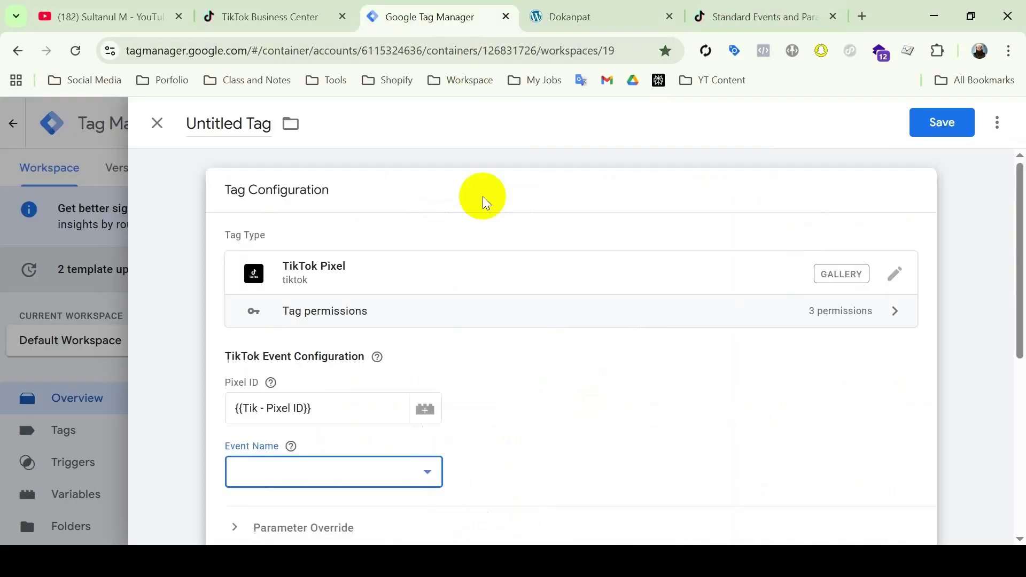
# - Set the tag's event name to PlaceAnOrder and expand the Parameter Override section
pyautogui.click(427, 471)
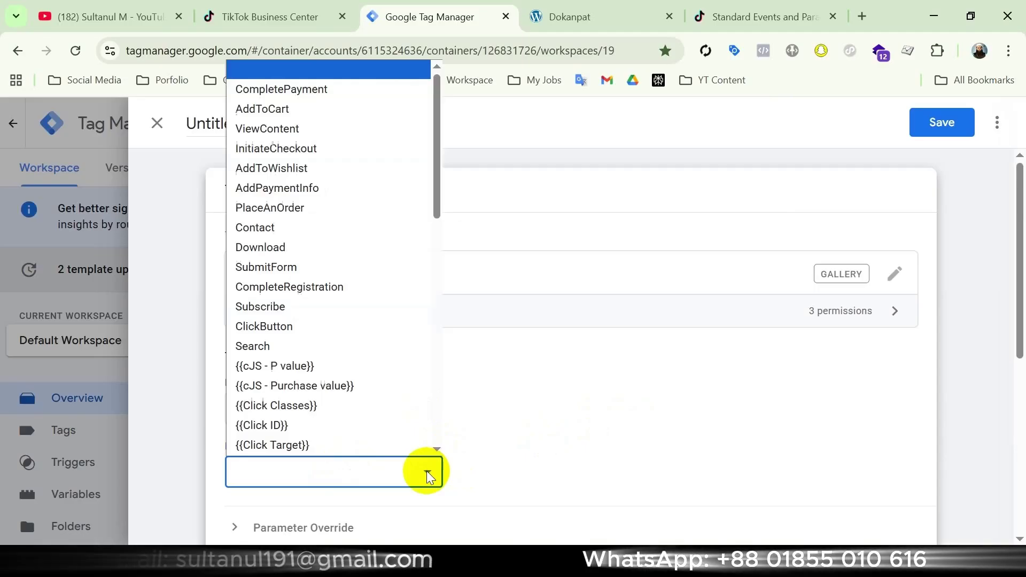
pyautogui.click(339, 208)
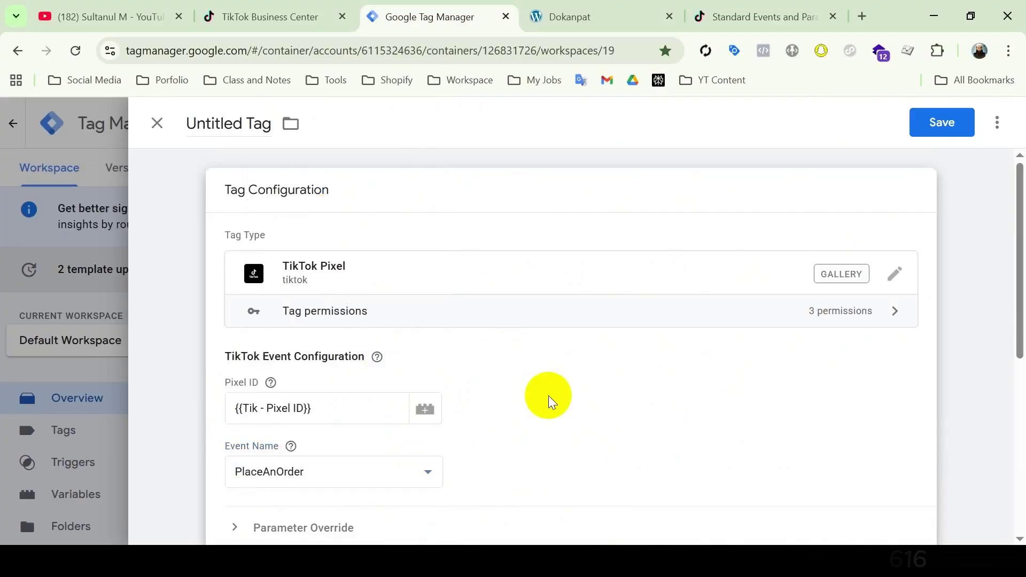
pyautogui.scroll(-4, 539, 399)
pyautogui.click(286, 310)
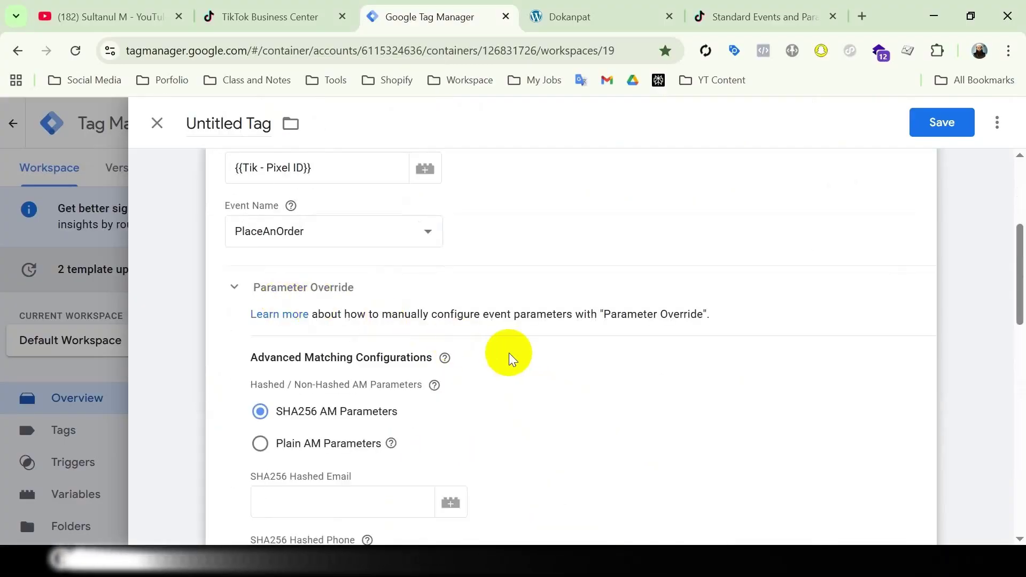
# - Examine the Advanced Matching fields for the SHA256 hashed email, phone and external ID
pyautogui.scroll(-3, 508, 355)
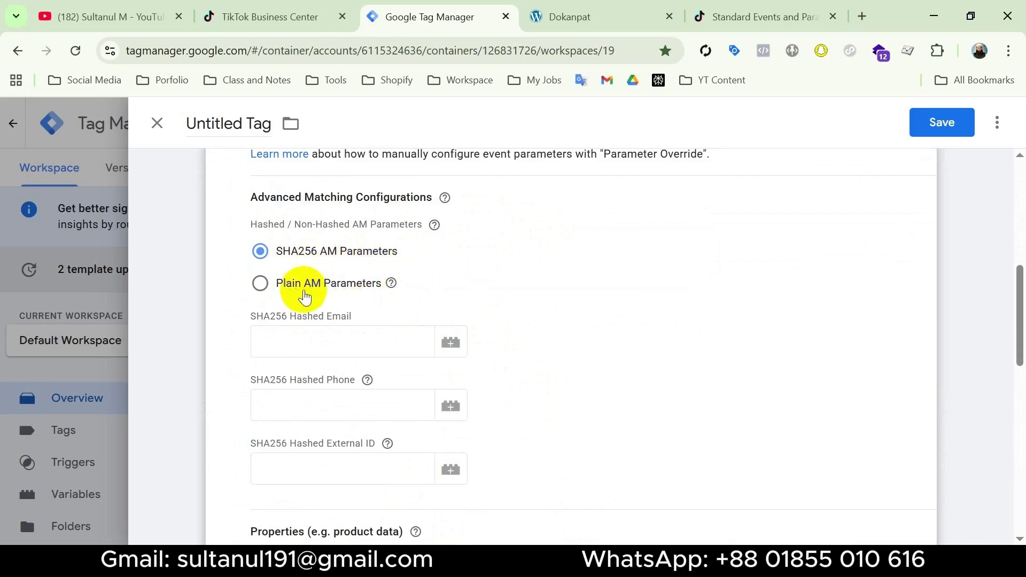
pyautogui.click(294, 341)
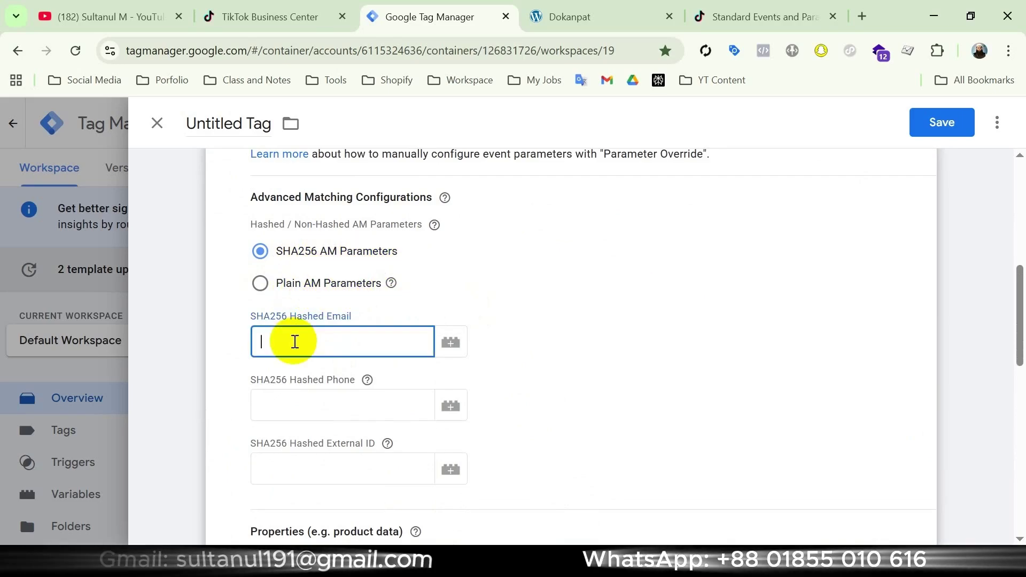
pyautogui.doubleClick(338, 316)
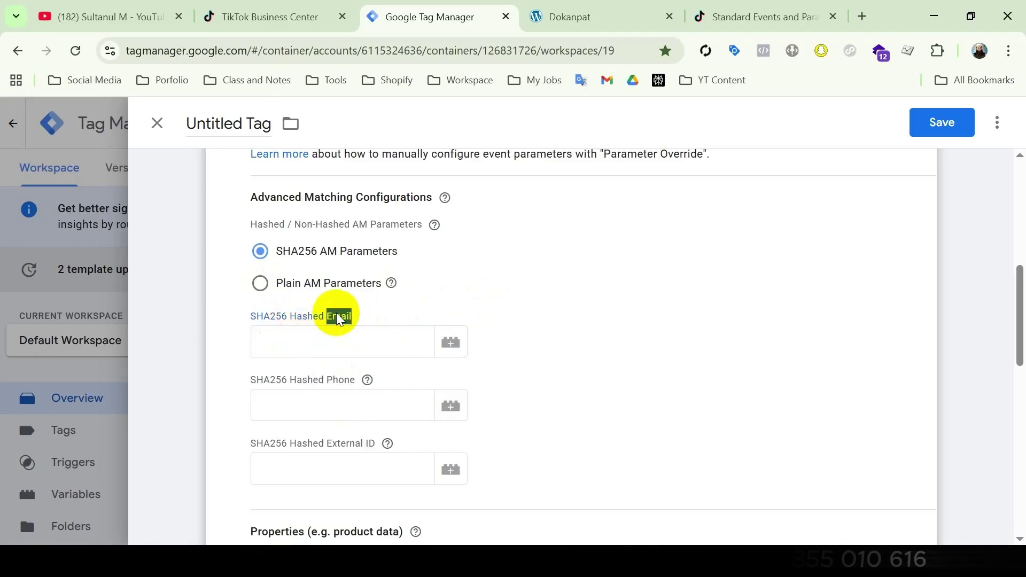
pyautogui.doubleClick(356, 445)
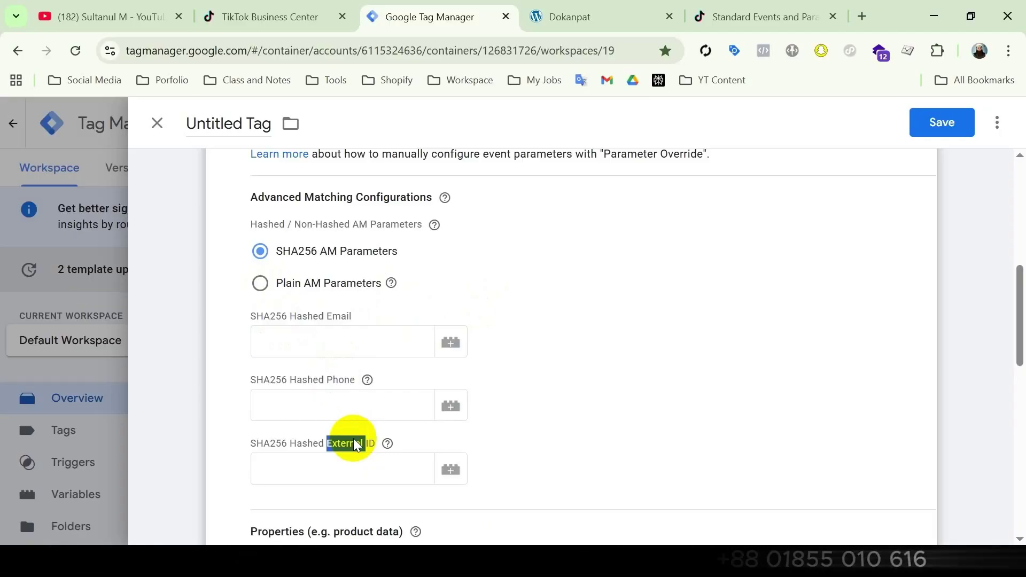
# - Open a duplicate of the Google Tag Manager workspace in a second browser tab
pyautogui.click(584, 8)
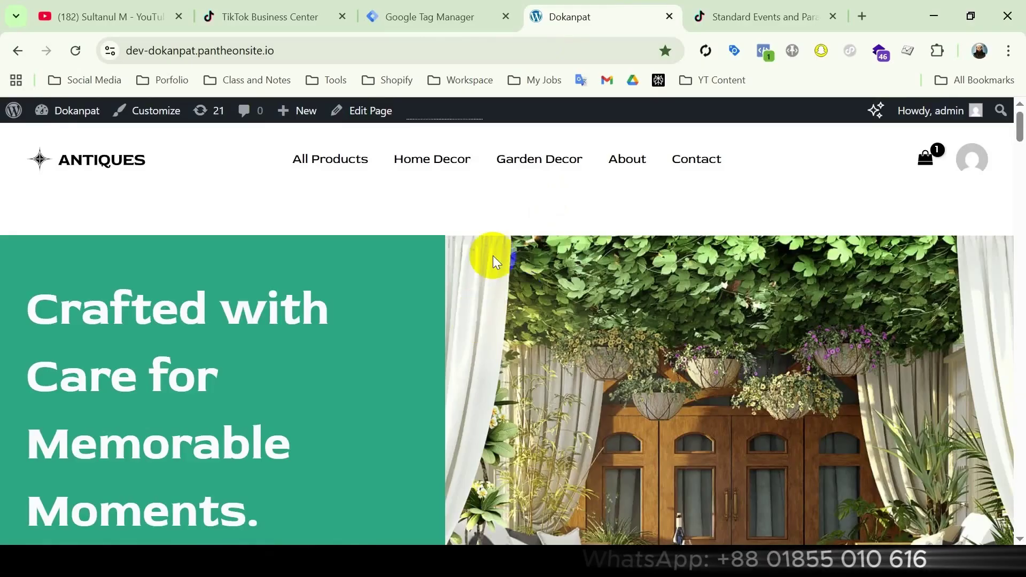
pyautogui.click(454, 24)
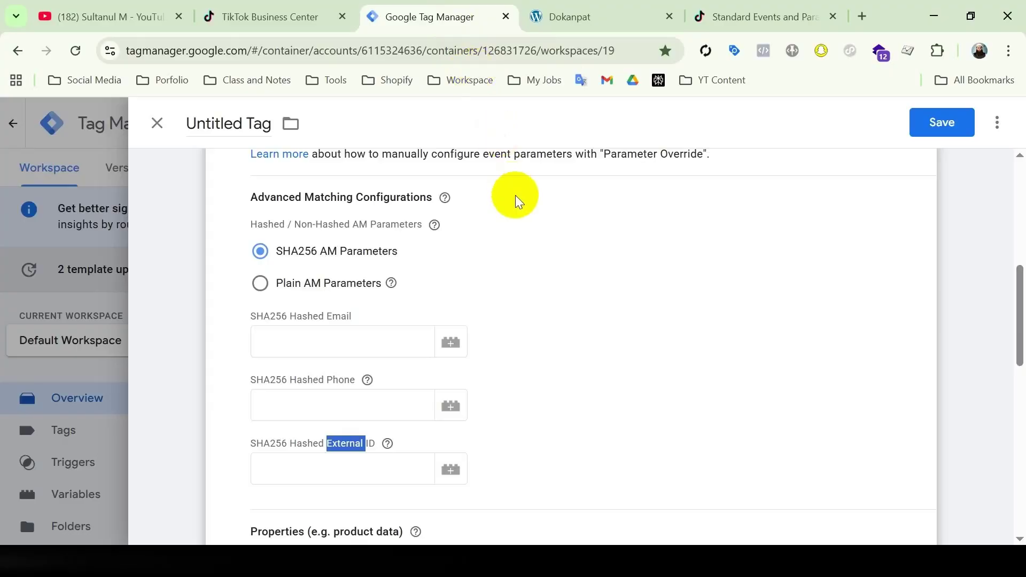
pyautogui.rightClick(448, 16)
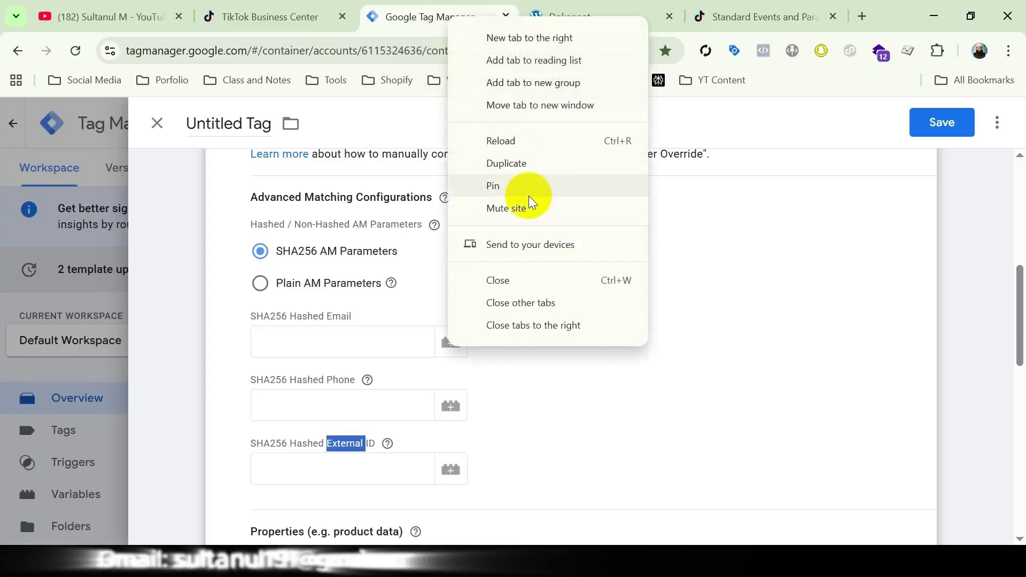
pyautogui.click(524, 162)
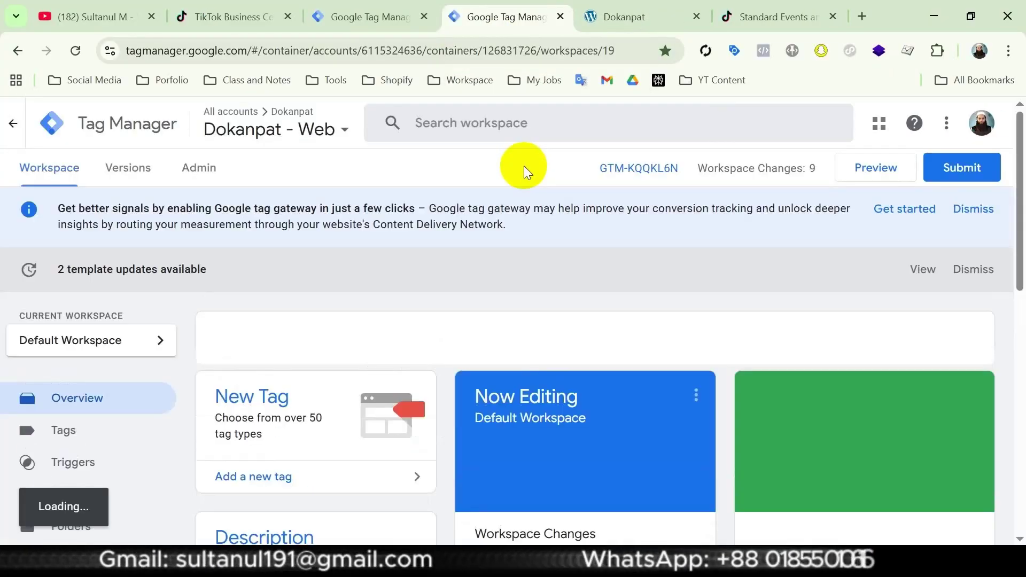
# - Start a preview of the container and add the Wooden Vases product to the store's cart, then view the cart
pyautogui.click(876, 168)
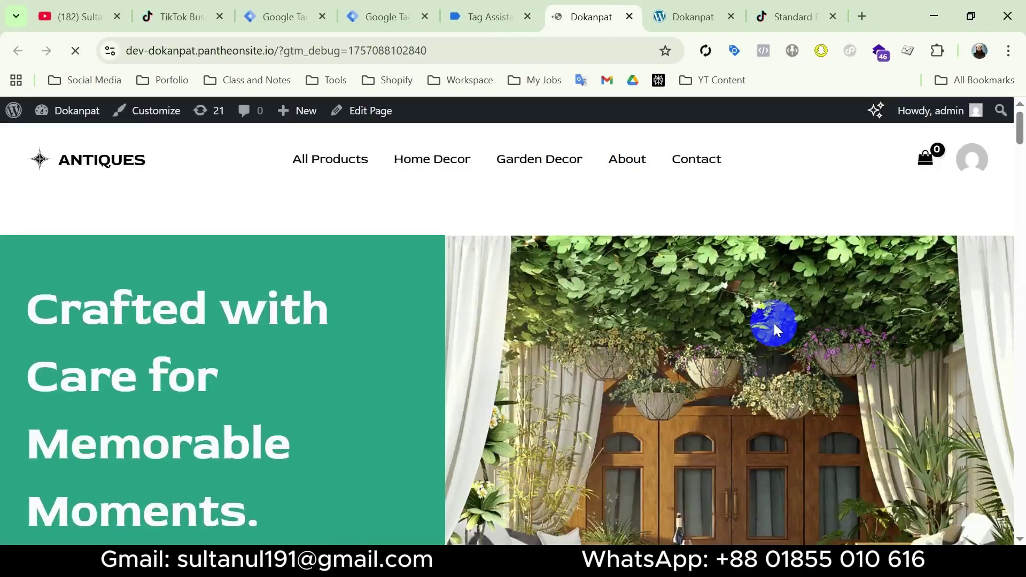
pyautogui.scroll(-10, 694, 328)
pyautogui.click(446, 408)
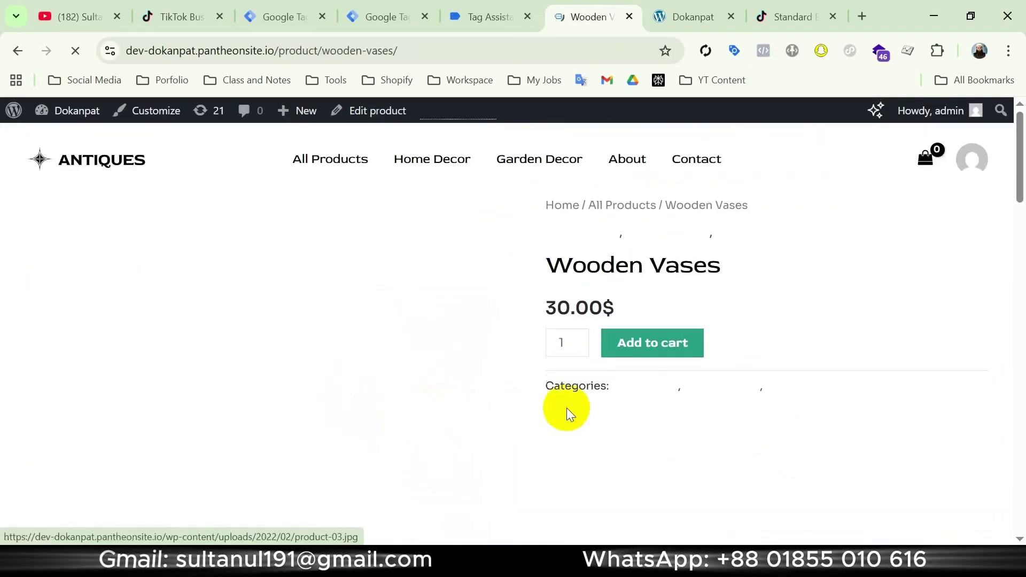
pyautogui.click(637, 347)
pyautogui.click(906, 226)
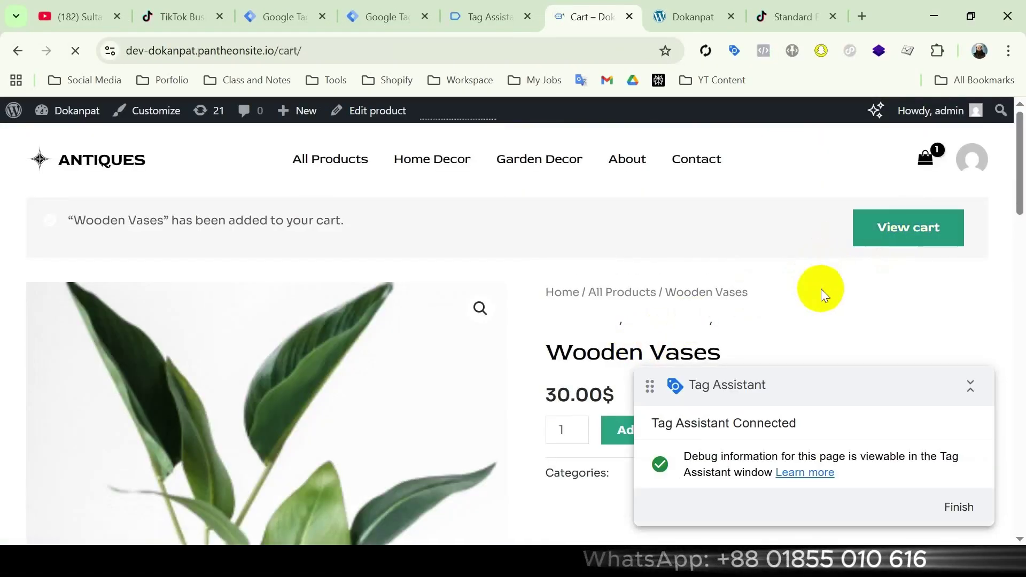
# - Proceed from the cart to checkout and place the test order with the prefilled customer details
pyautogui.scroll(-10, 461, 315)
pyautogui.click(871, 216)
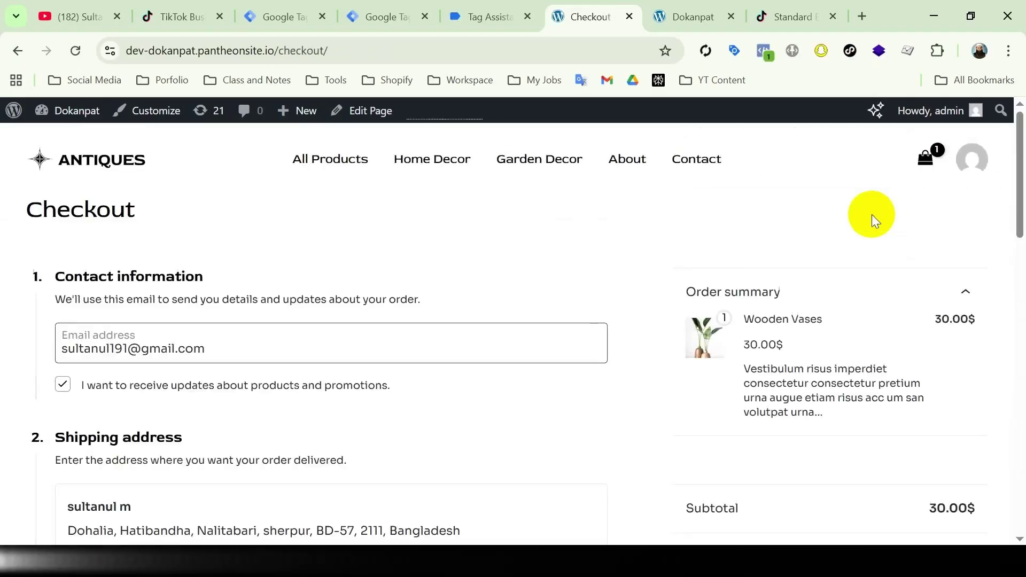
pyautogui.scroll(-15, 462, 388)
pyautogui.click(462, 387)
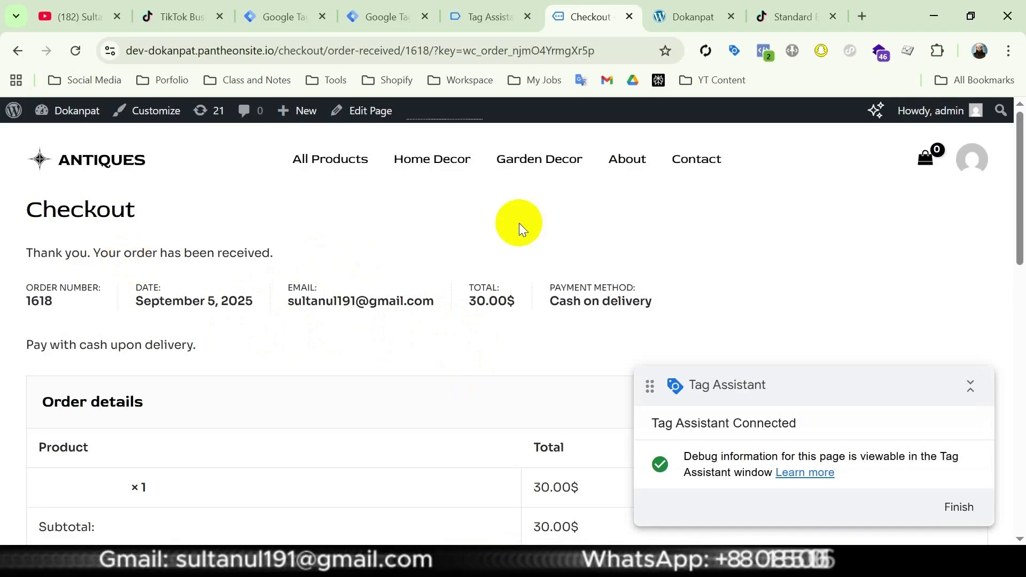
# - Examine the purchase event's data layer in Tag Assistant for the order totals and the customer's billing email and phone keys
pyautogui.click(488, 16)
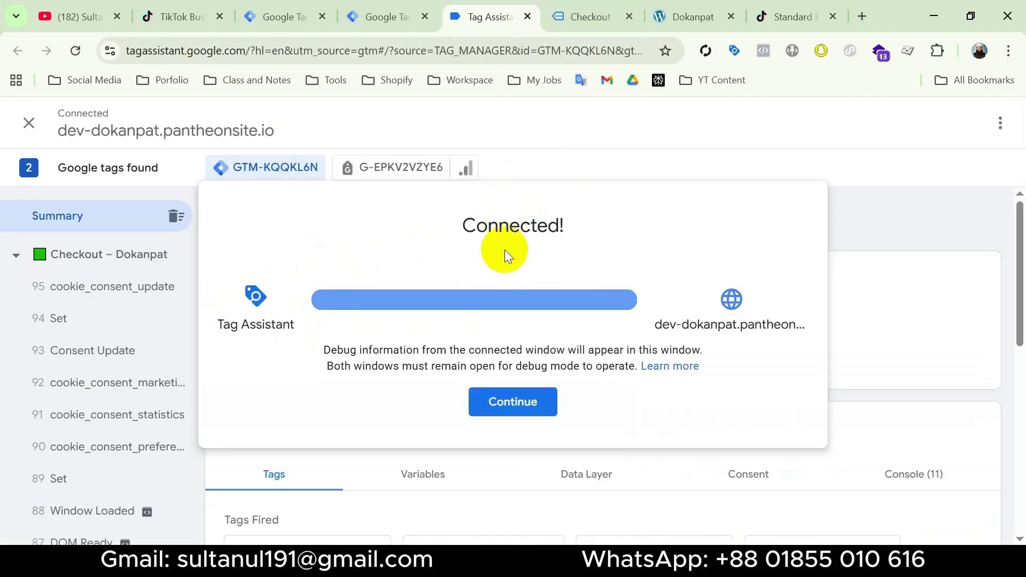
pyautogui.click(514, 404)
pyautogui.scroll(-7, 113, 400)
pyautogui.scroll(3, 114, 401)
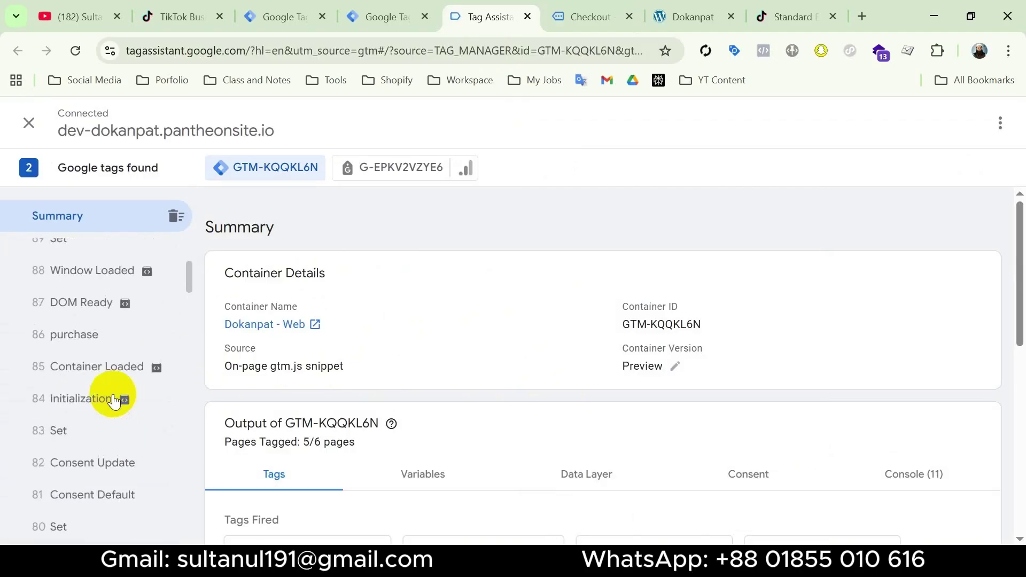
pyautogui.click(99, 337)
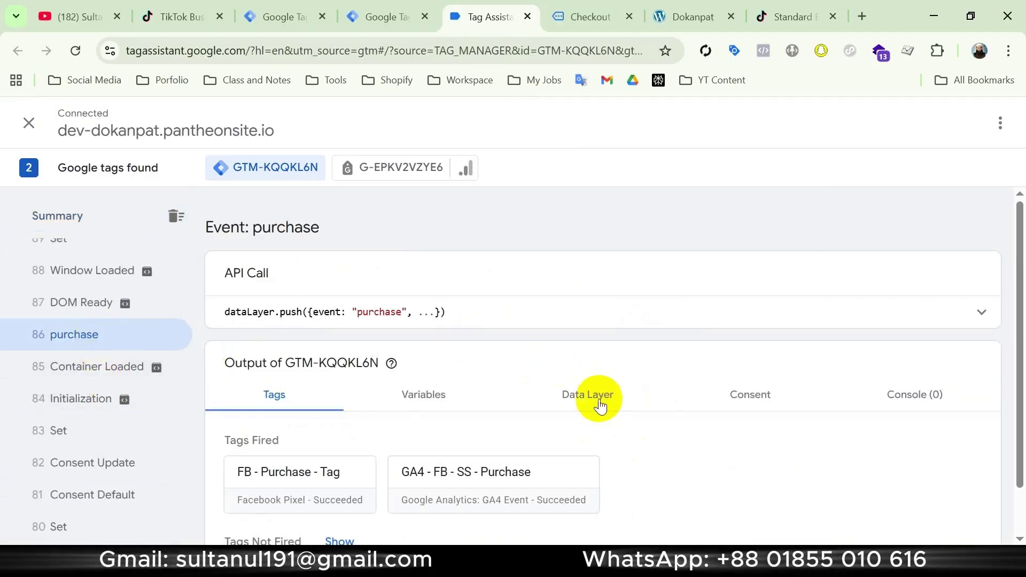
pyautogui.click(596, 404)
pyautogui.scroll(-12, 600, 406)
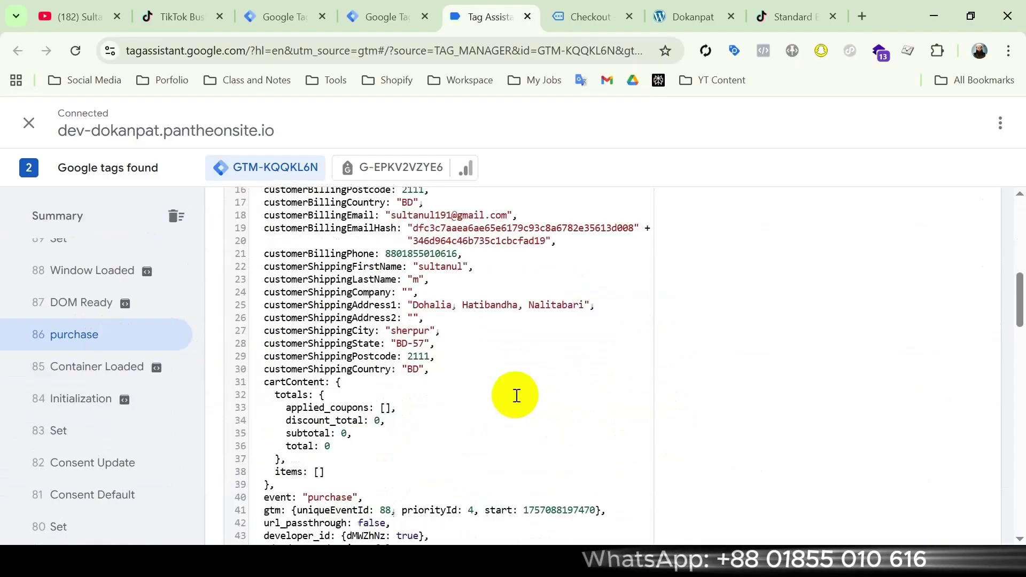
pyautogui.scroll(-10, 498, 390)
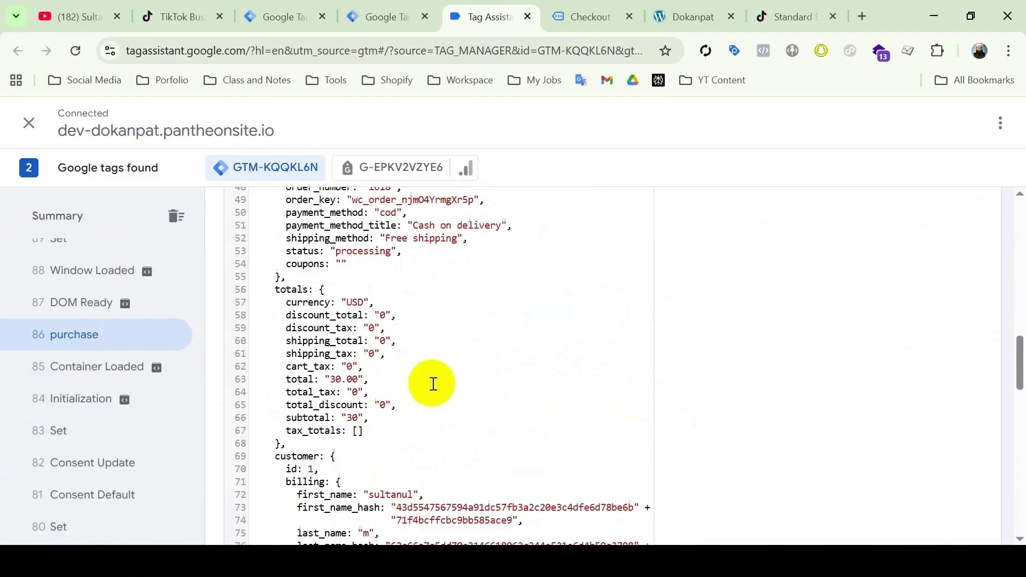
pyautogui.scroll(-2, 374, 368)
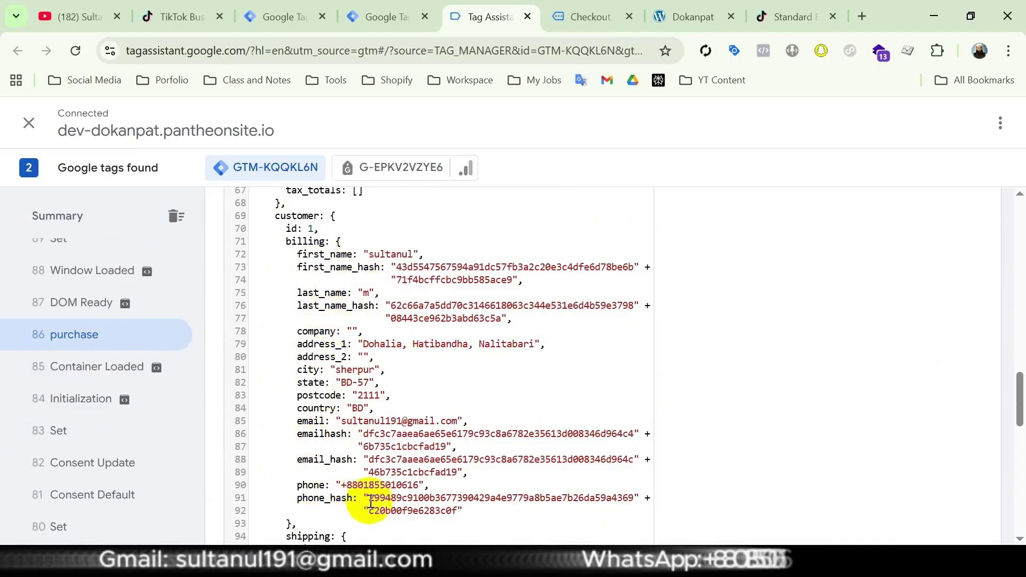
pyautogui.scroll(-4, 398, 462)
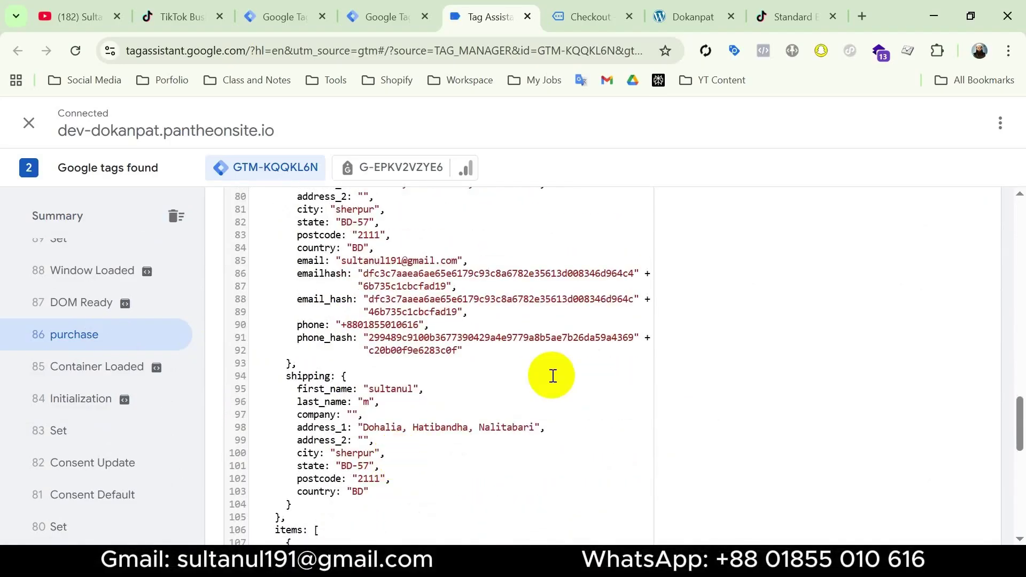
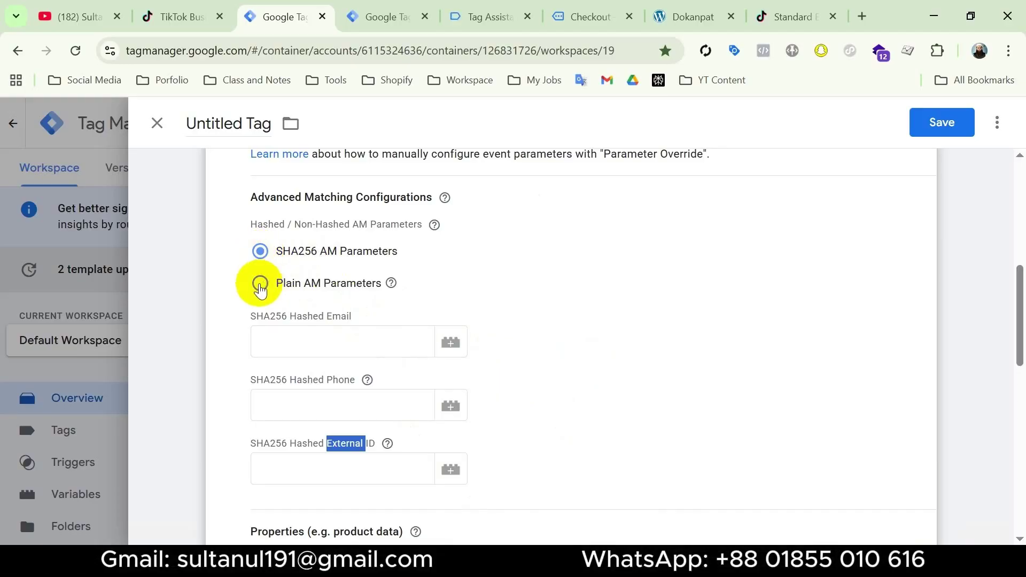
# - Switch the tag's advanced matching to Plain AM Parameters and create a new Data Layer Variable for the Email field
pyautogui.click(260, 284)
pyautogui.moveTo(382, 284)
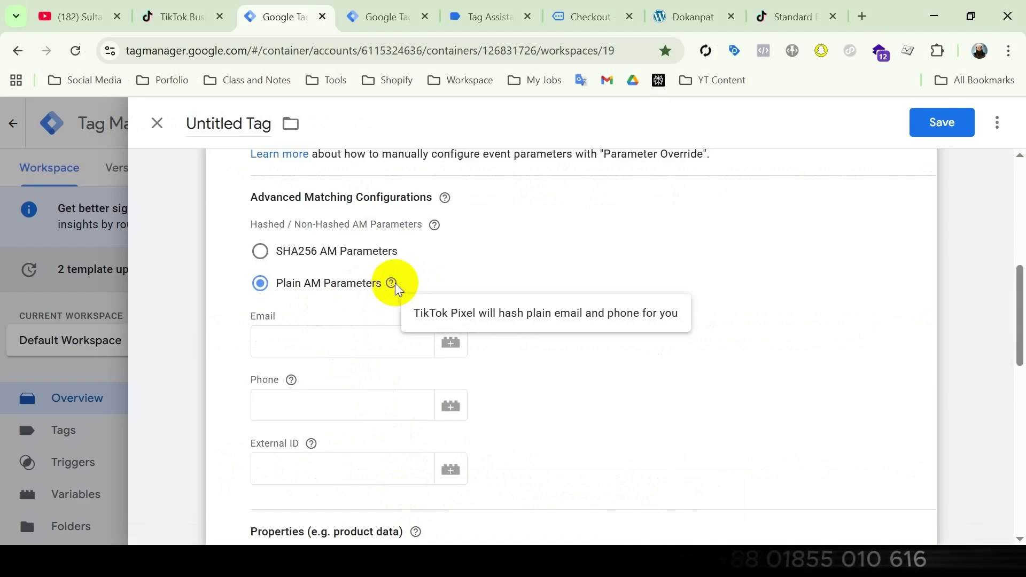
pyautogui.click(452, 342)
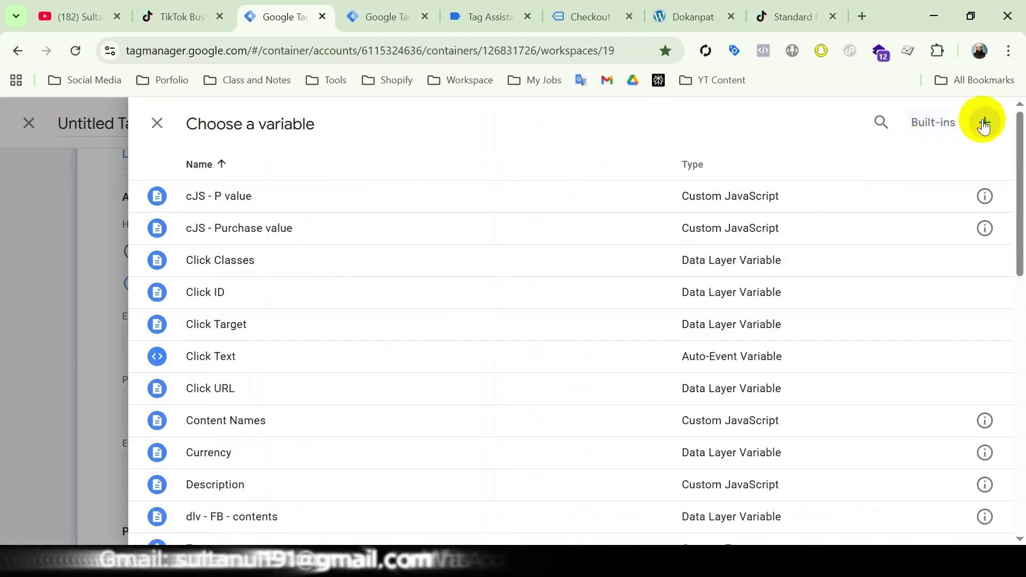
pyautogui.click(979, 122)
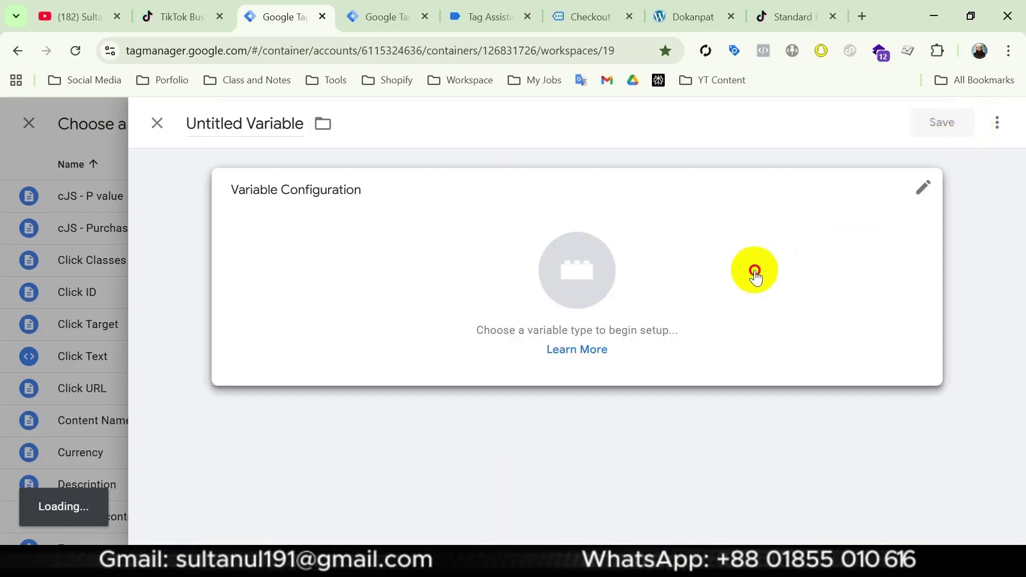
pyautogui.click(755, 272)
pyautogui.click(712, 488)
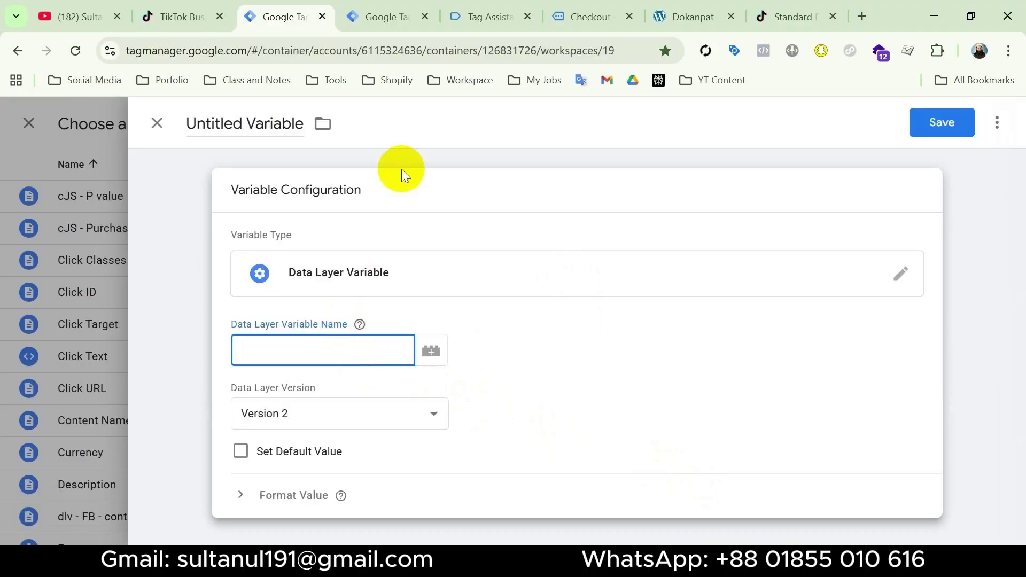
# - Copy the key names orderData, customer, billing and email from the purchase event's data layer in Tag Assistant
pyautogui.click(483, 15)
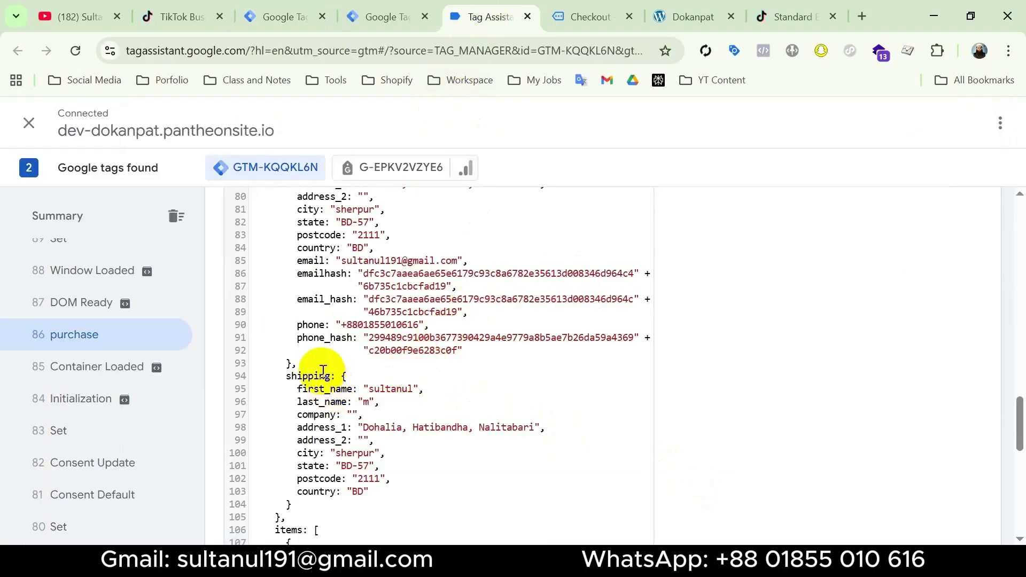
pyautogui.scroll(9, 322, 369)
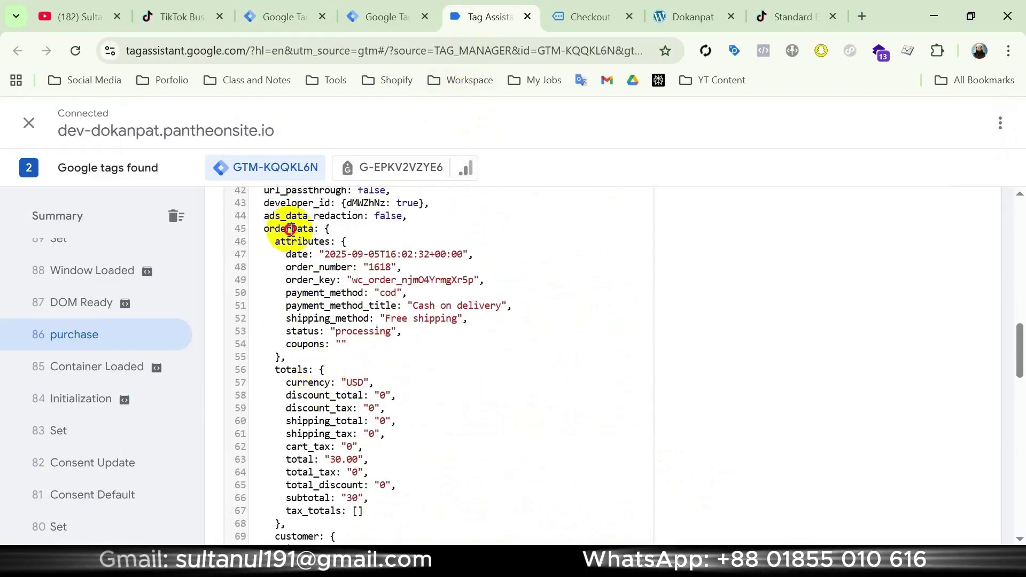
pyautogui.scroll(-5, 294, 419)
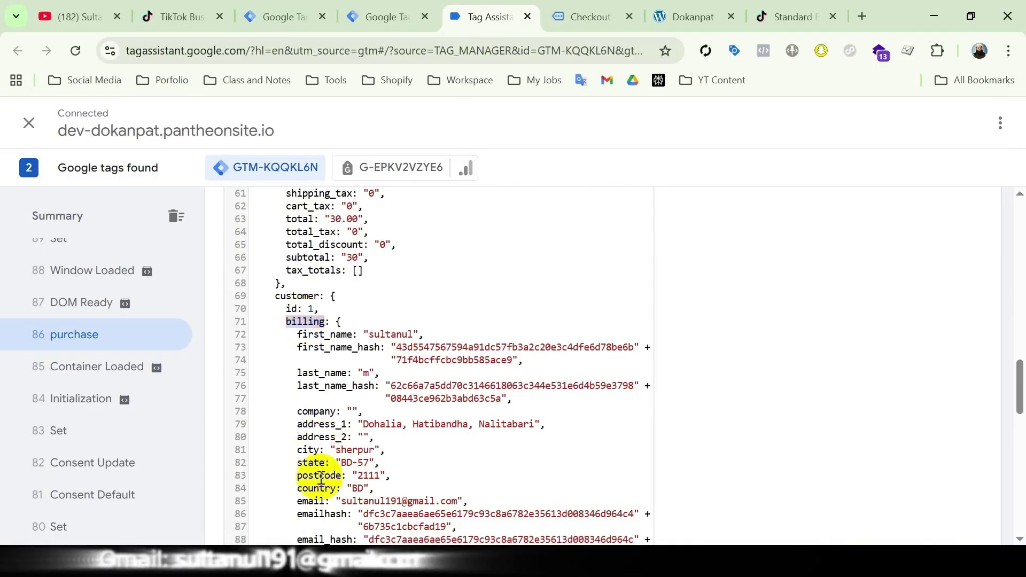
pyautogui.doubleClick(310, 500)
pyautogui.press('super+c')
pyautogui.click(282, 16)
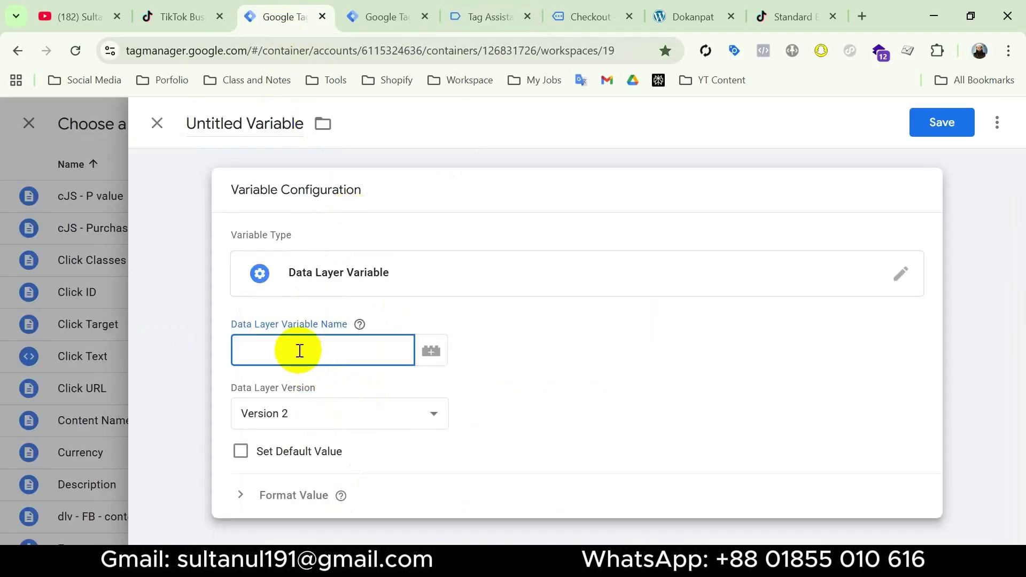
# - Set the new variable's Data Layer Variable Name to orderData.customer.billing.email using the copied keys
pyautogui.press('super+v')
pyautogui.click(316, 267)
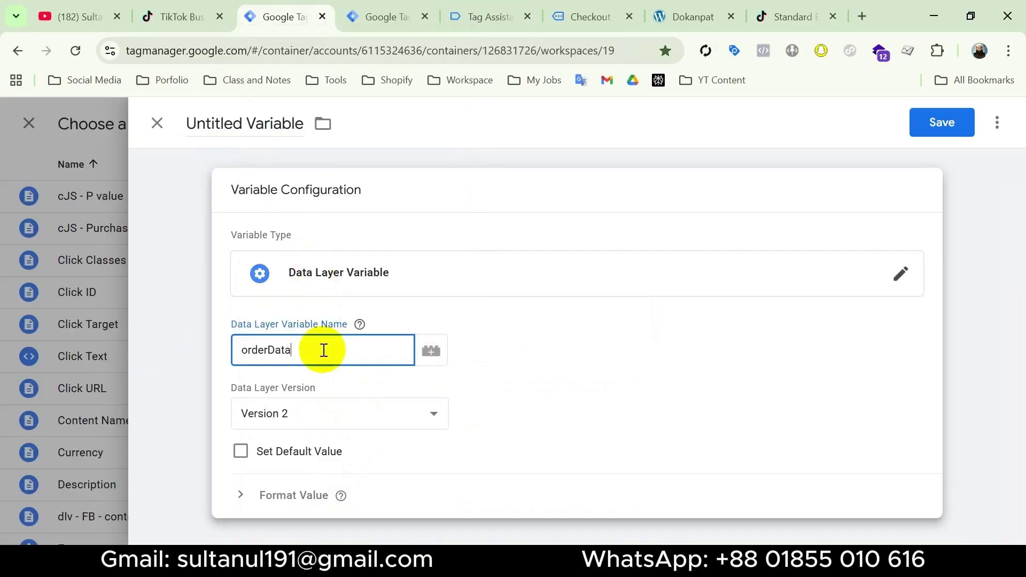
pyautogui.write('.customer')
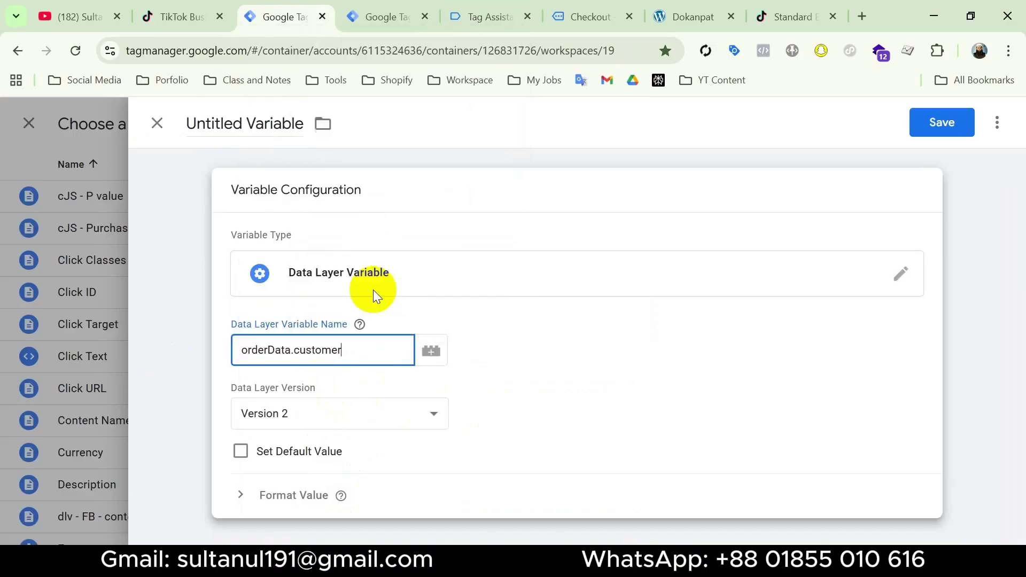
pyautogui.write('.')
pyautogui.press('super+v')
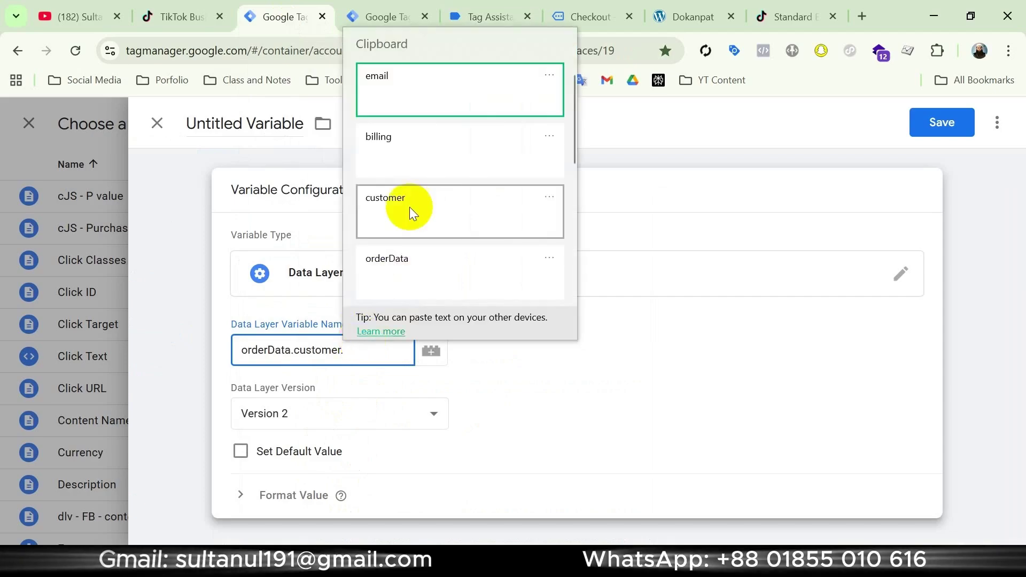
pyautogui.click(430, 160)
pyautogui.write('.')
pyautogui.press('super+v')
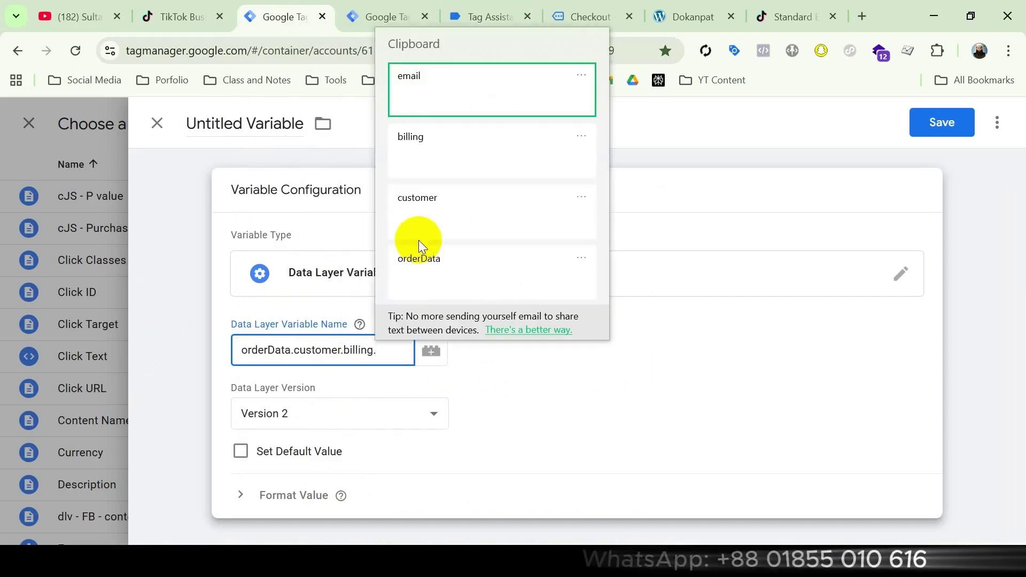
pyautogui.click(454, 85)
# - Name the variable User Email and save it into the tag's Email field
pyautogui.click(243, 122)
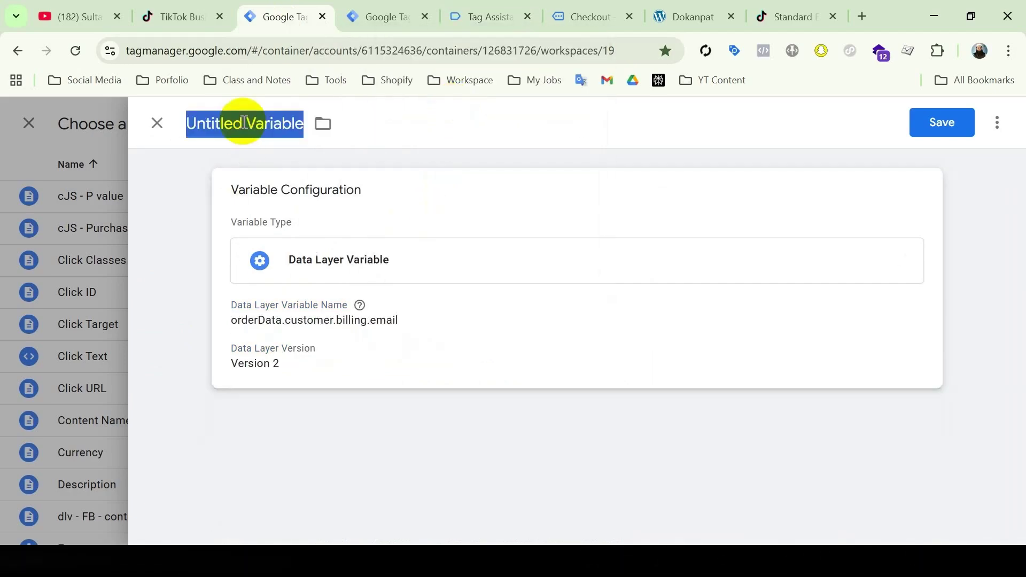
pyautogui.write('User Email')
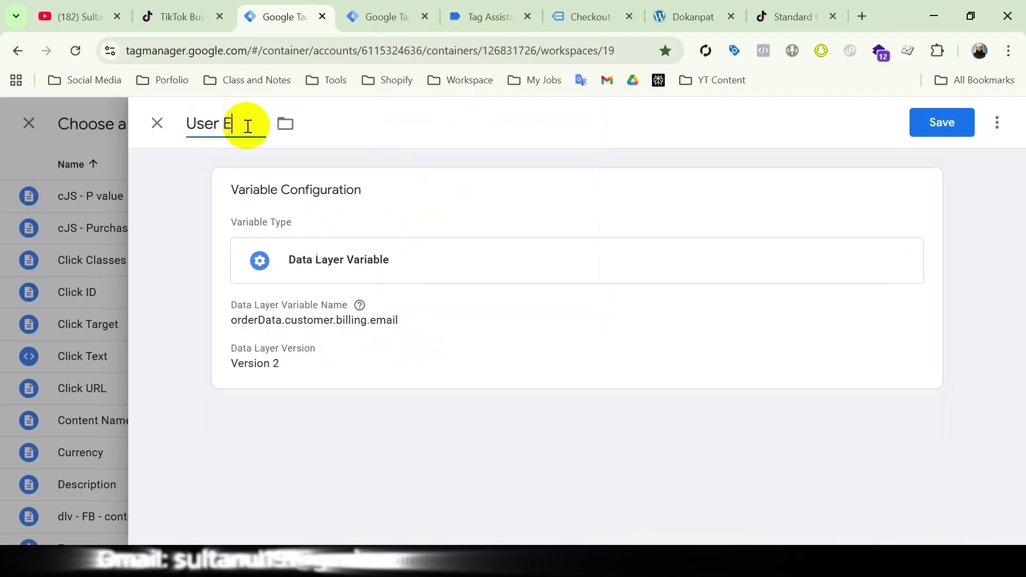
pyautogui.click(938, 122)
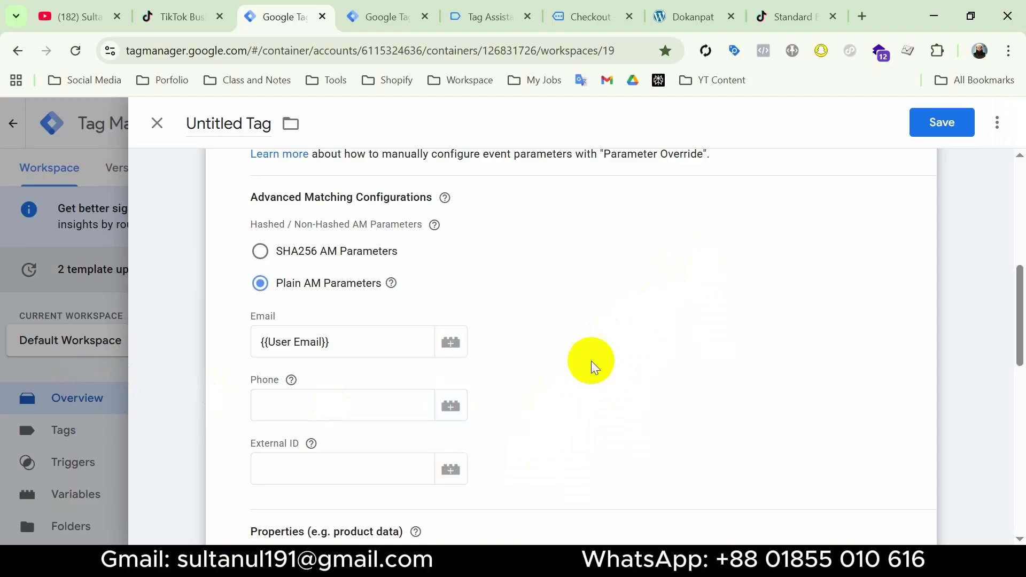
# - Create another Data Layer Variable for the tag's Phone field and enter the path orderData.customer.billing as its variable name
pyautogui.click(450, 406)
pyautogui.click(989, 123)
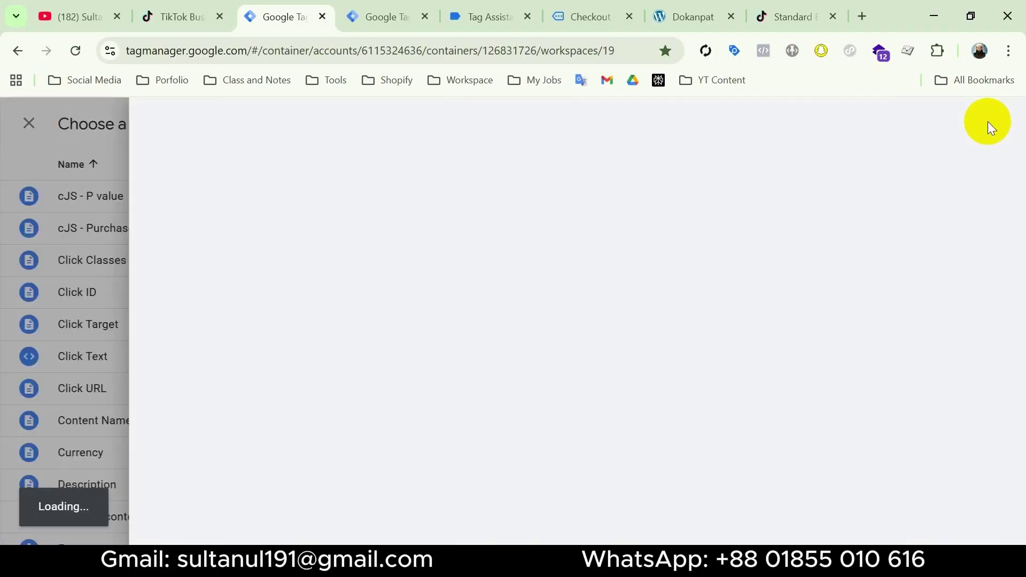
pyautogui.click(666, 513)
pyautogui.write('.')
pyautogui.press('super+v')
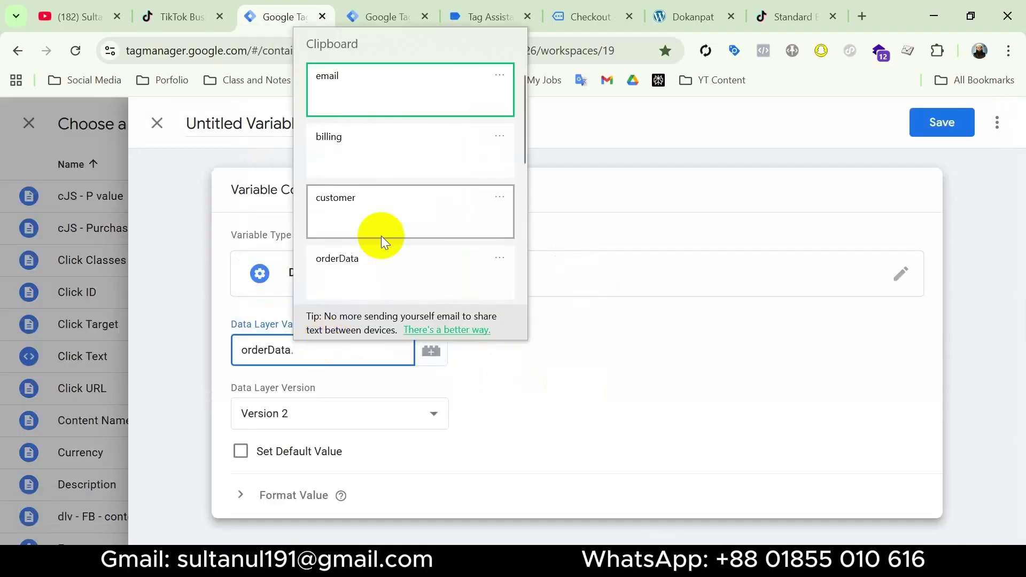
pyautogui.click(378, 236)
pyautogui.write('.')
pyautogui.write('billing')
pyautogui.click(404, 138)
# - Copy the billing phone key from the purchase data layer and complete the variable name as orderData.customer.billing.phone
pyautogui.click(483, 17)
pyautogui.scroll(-3, 438, 361)
pyautogui.doubleClick(310, 403)
pyautogui.hotkey('ctrl', 'c')
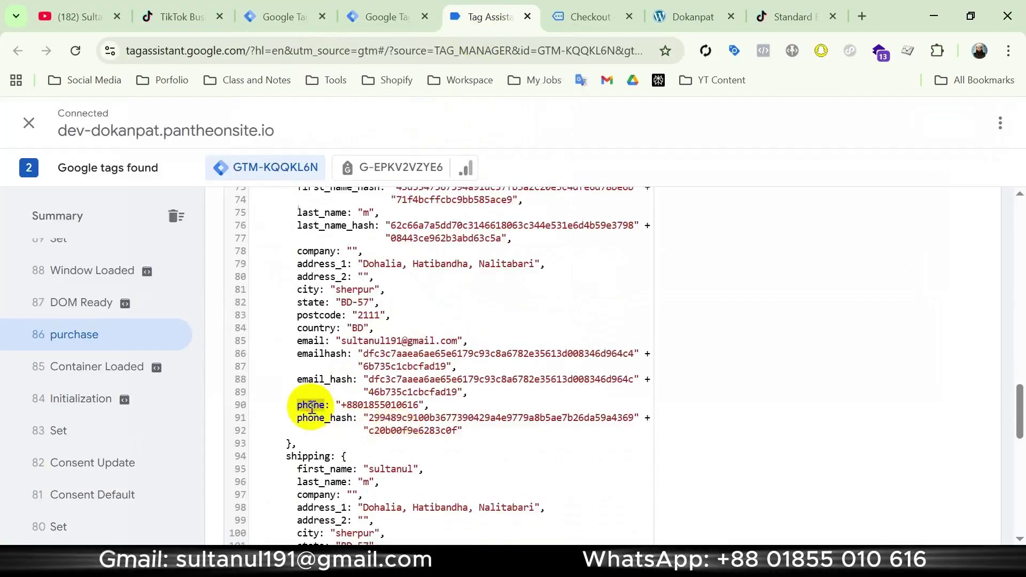
pyautogui.click(284, 17)
pyautogui.write('.customer.billing')
pyautogui.hotkey('ctrl', 'v')
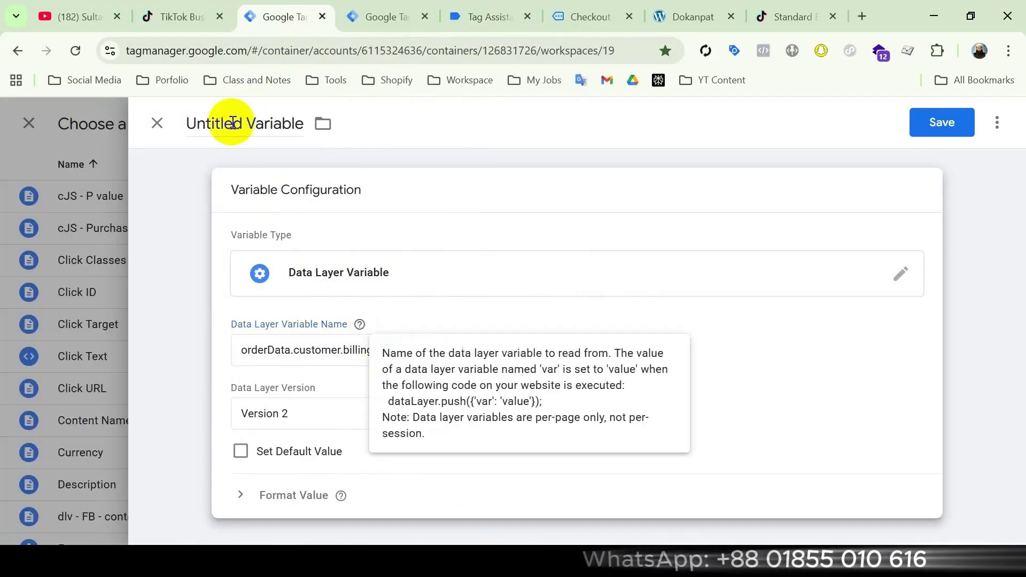
# - Name the variable User Phone No and save it into the tag's Phone field
pyautogui.click(250, 120)
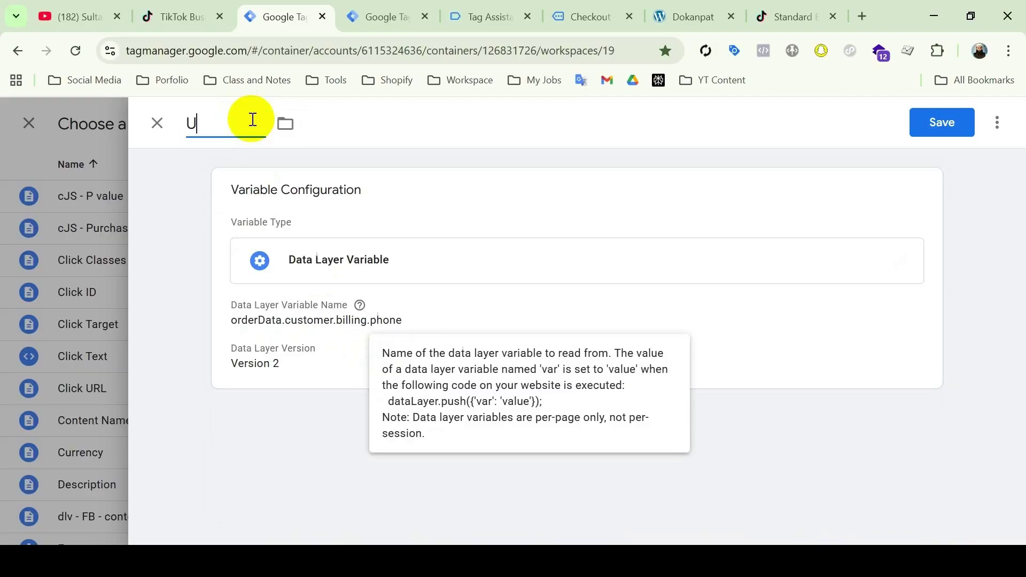
pyautogui.write('User Phone No')
pyautogui.click(940, 123)
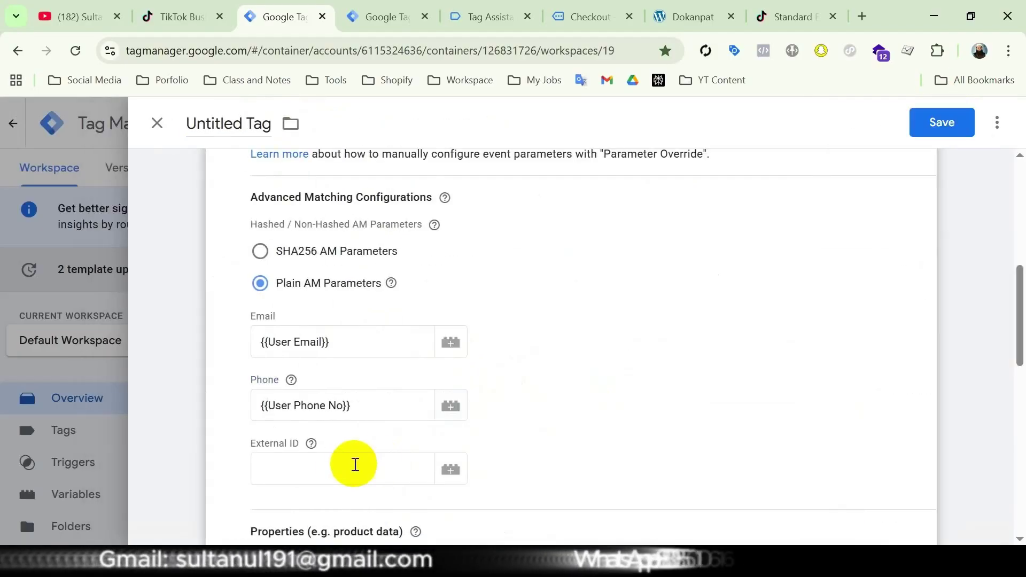
# - Set the tag's External ID to the External ID variable and turn off the use of Google Analytics e-commerce data layers
pyautogui.click(345, 468)
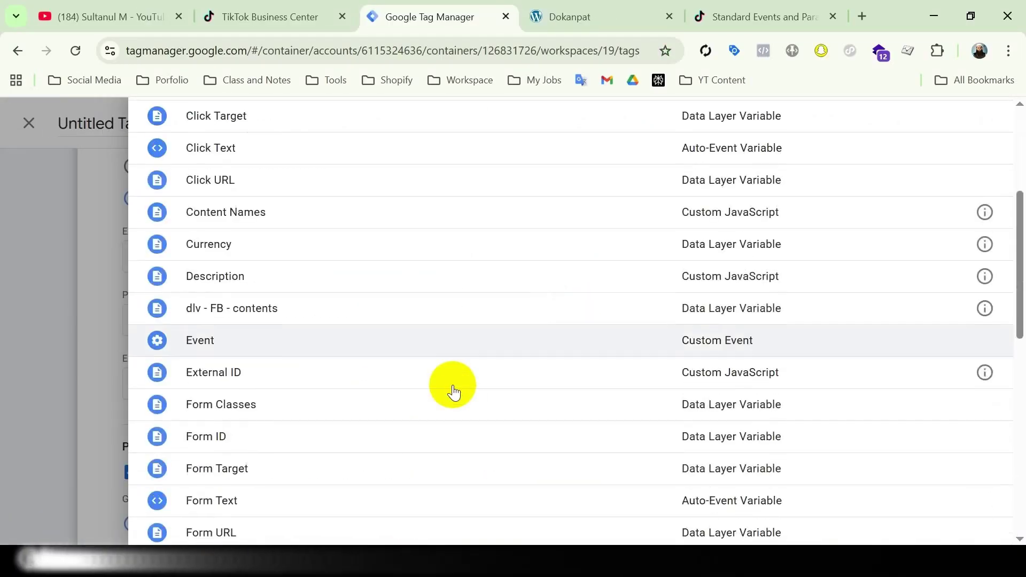
pyautogui.click(451, 377)
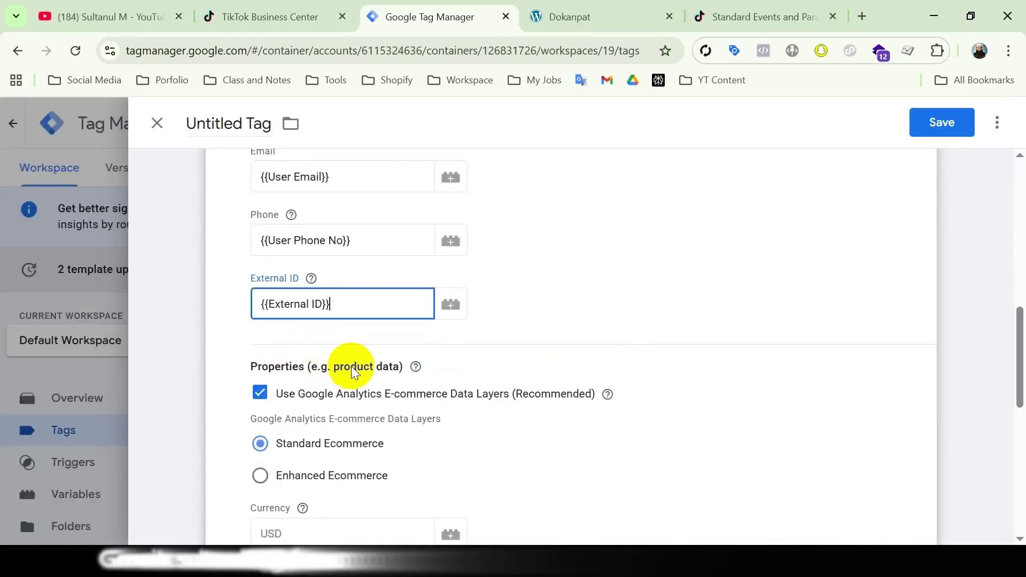
pyautogui.scroll(-3, 353, 371)
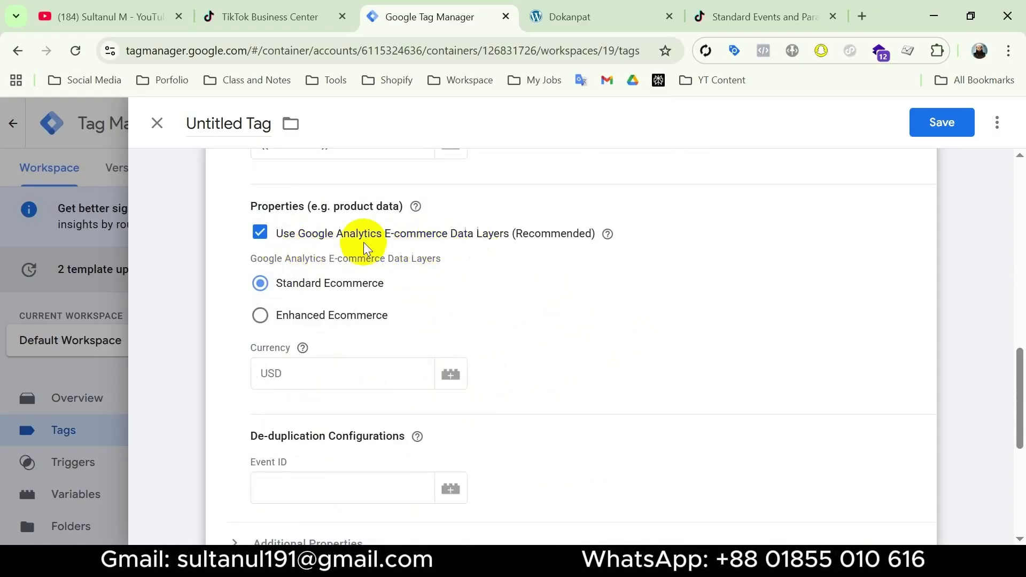
pyautogui.click(260, 235)
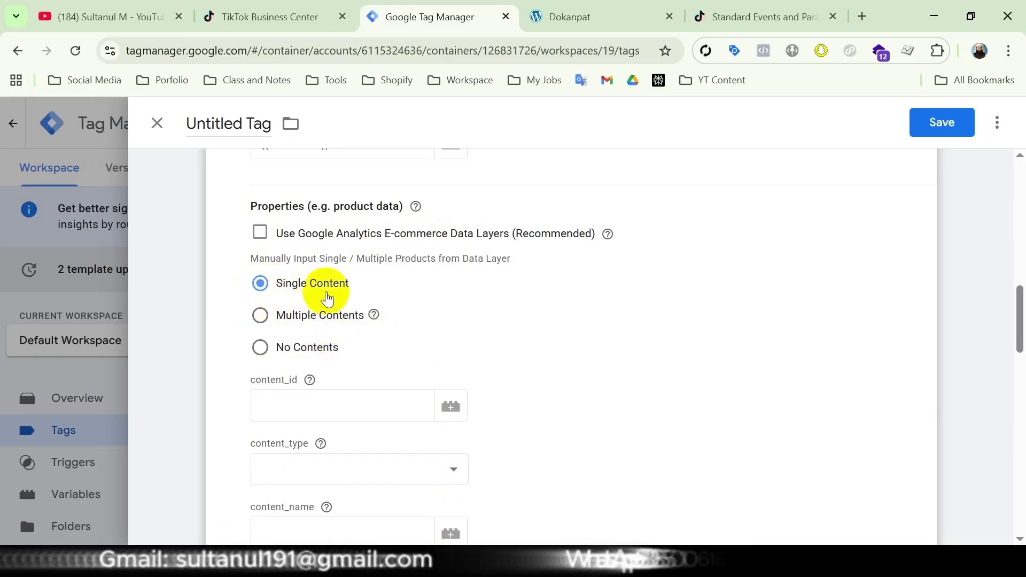
# - For the single-content product properties, set content_id to the Item IDs variable and content_type to product
pyautogui.click(338, 408)
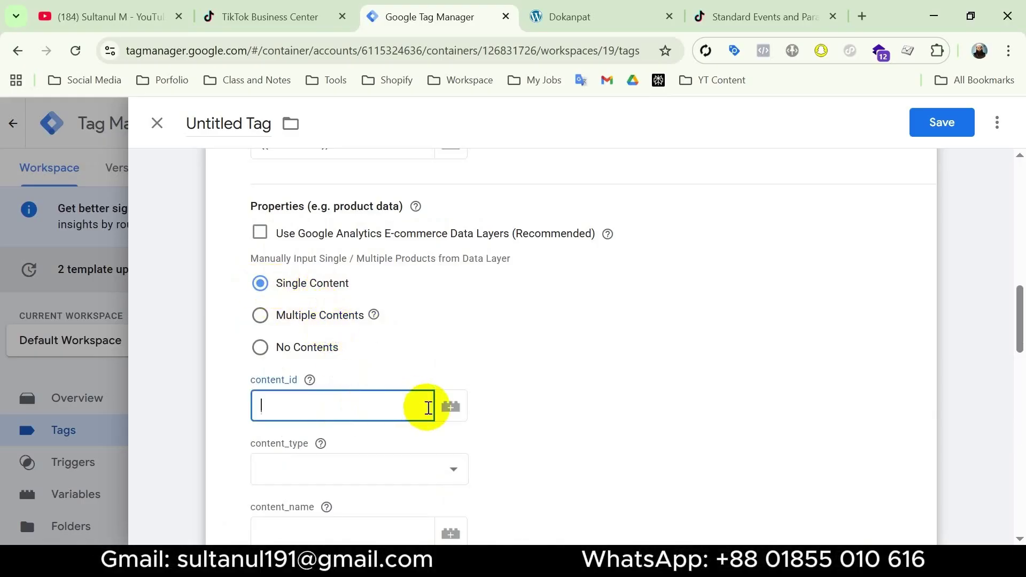
pyautogui.click(453, 411)
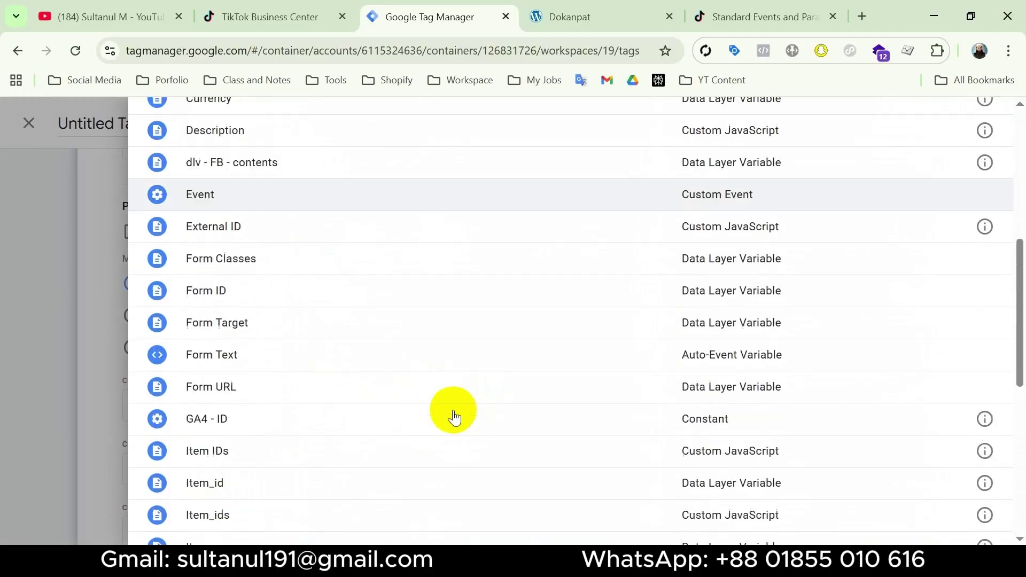
pyautogui.scroll(-2, 432, 407)
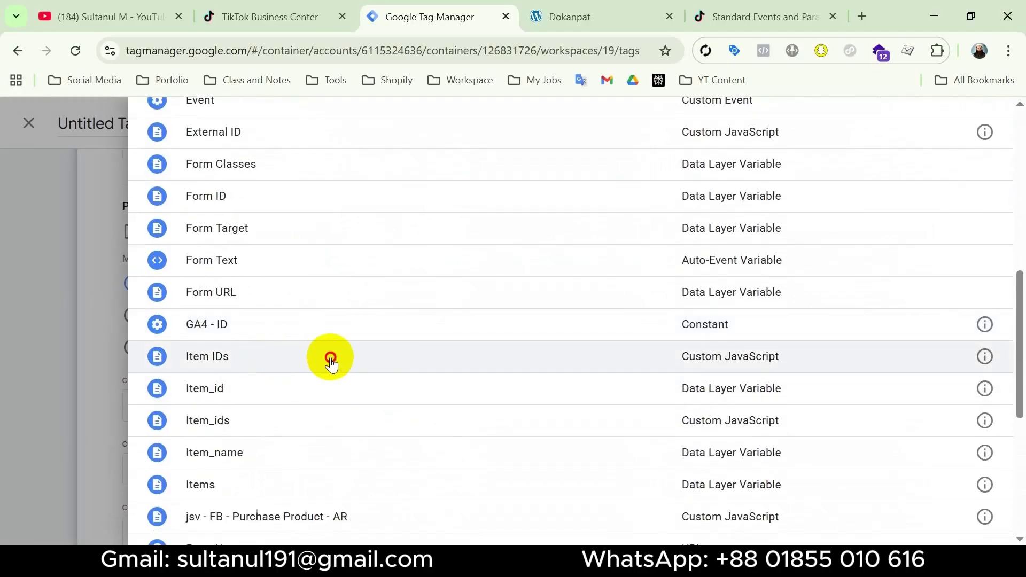
pyautogui.click(330, 360)
pyautogui.click(451, 307)
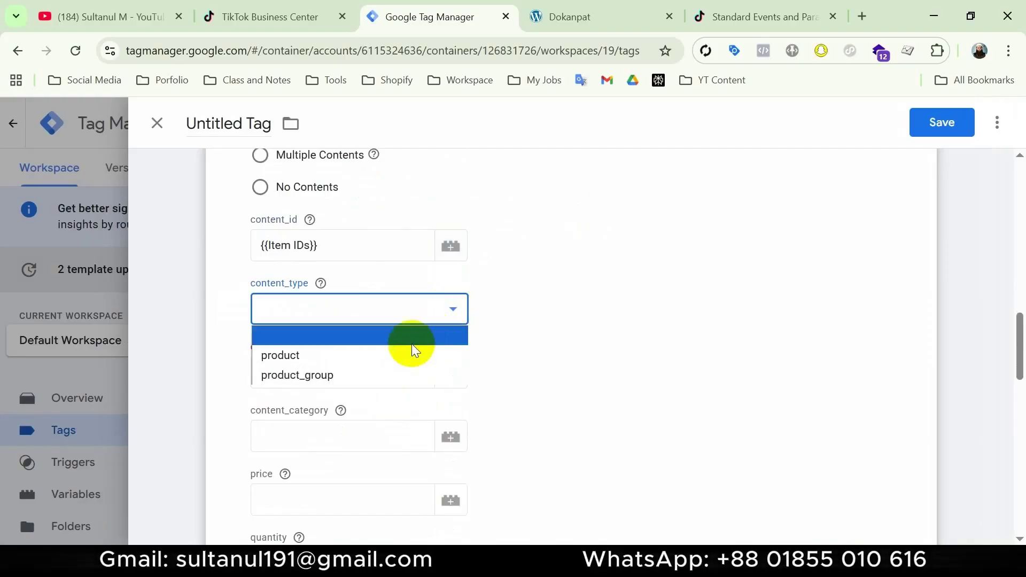
pyautogui.click(370, 354)
# - Set the content_name property to the Content Names variable
pyautogui.scroll(2, 468, 349)
pyautogui.click(449, 455)
pyautogui.click(449, 454)
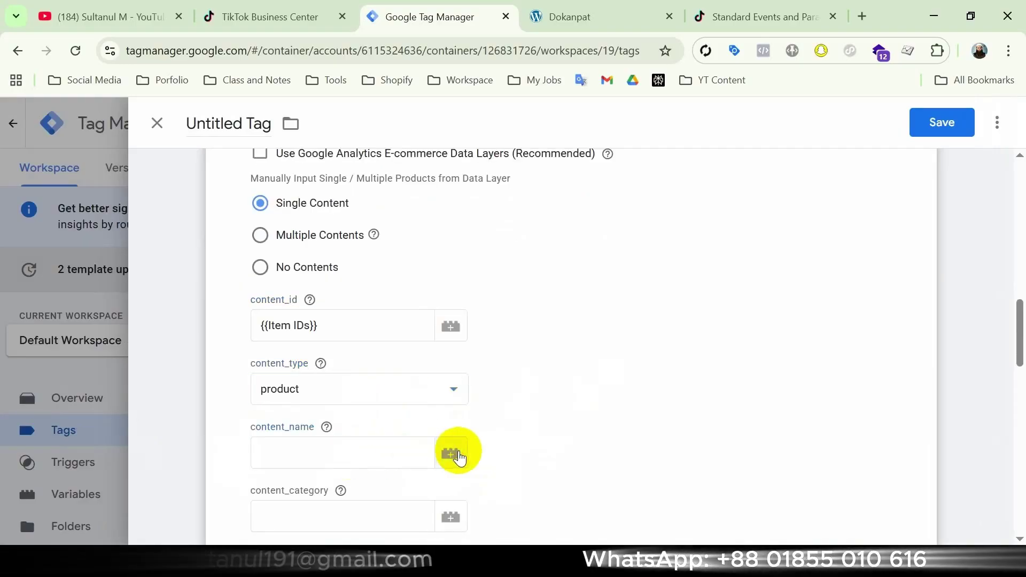
pyautogui.click(351, 454)
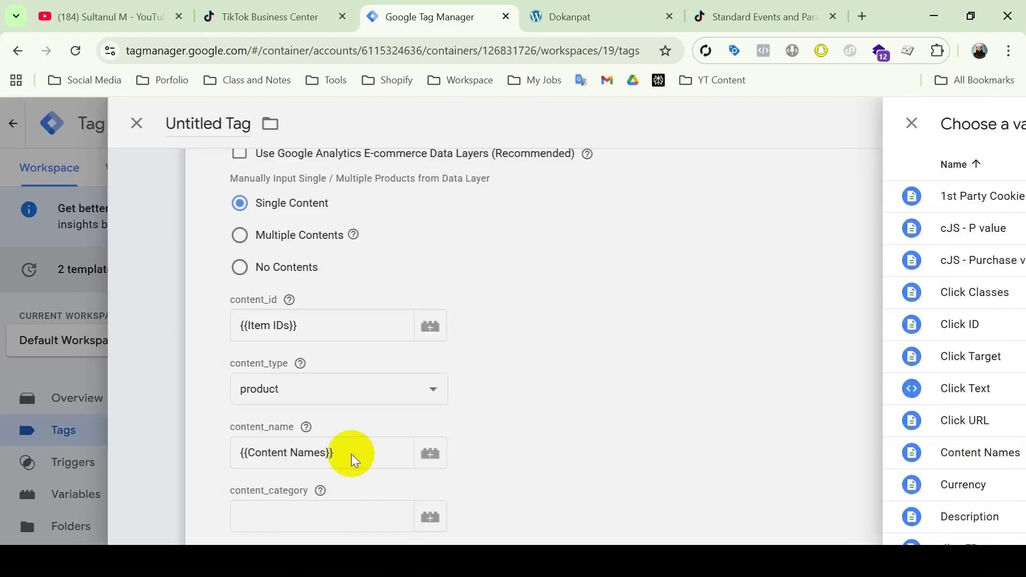
# - Set the quantity property to the Quantity variable
pyautogui.scroll(-3, 436, 427)
pyautogui.click(426, 481)
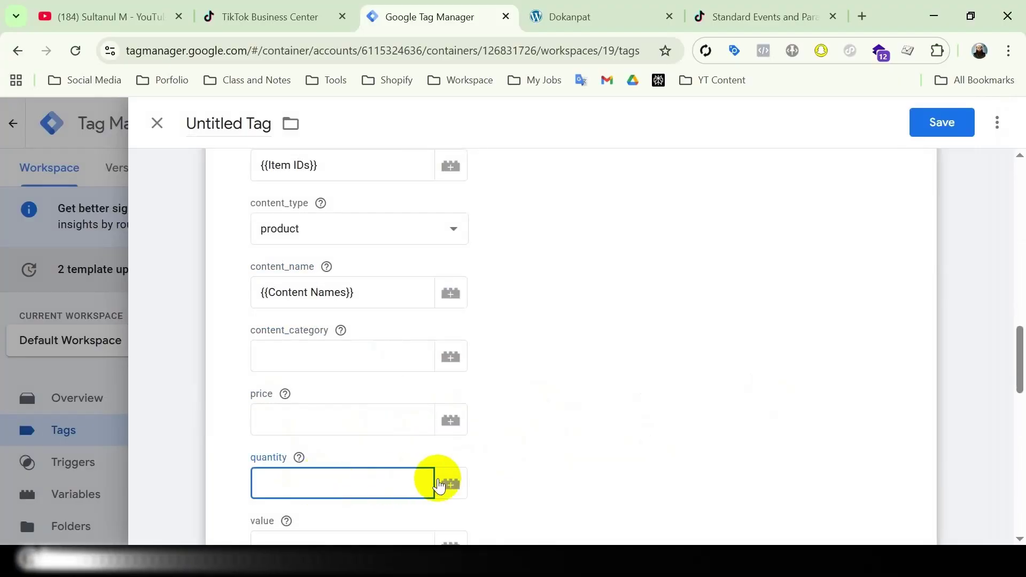
pyautogui.click(441, 481)
pyautogui.scroll(-10, 415, 456)
pyautogui.scroll(-5, 380, 383)
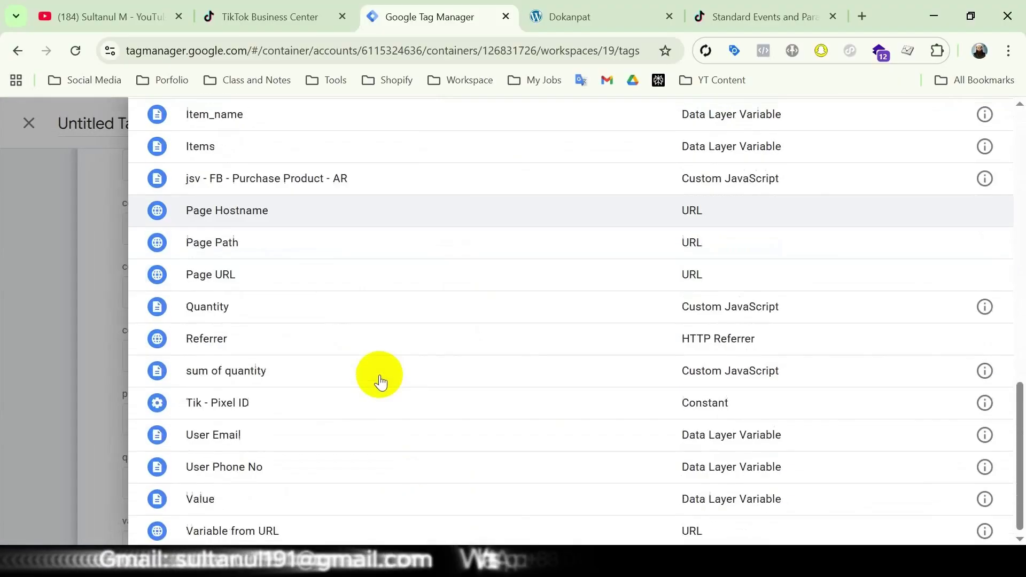
pyautogui.click(353, 312)
# - Set the value property to the Value variable and the currency property to the Currency variable
pyautogui.scroll(-3, 400, 385)
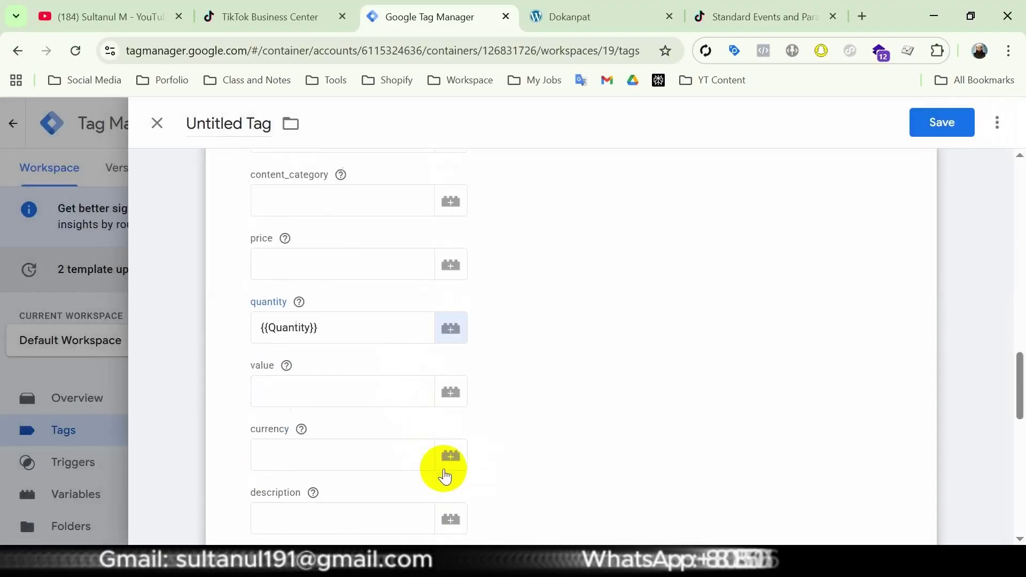
pyautogui.click(450, 387)
pyautogui.scroll(-10, 458, 387)
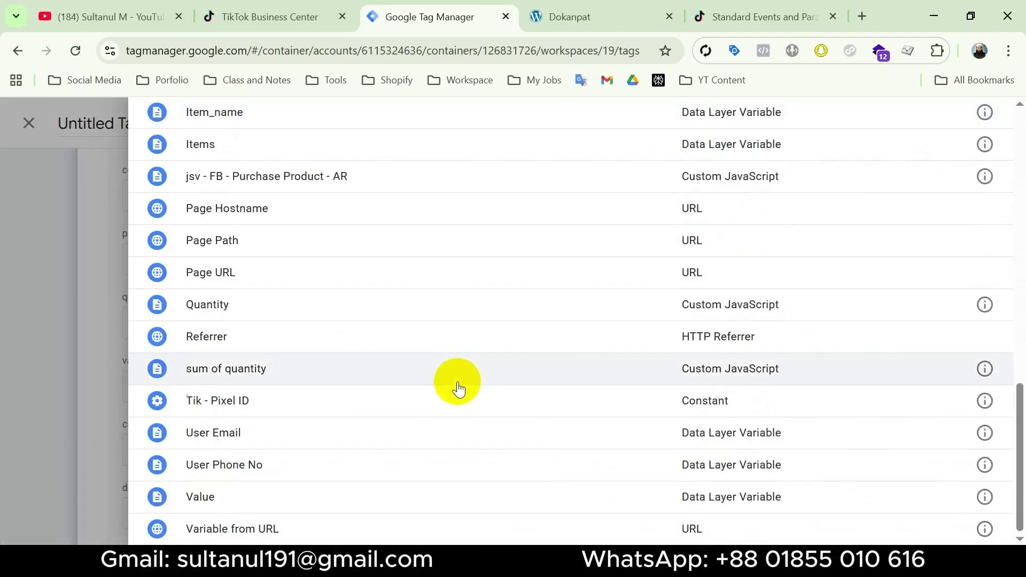
pyautogui.click(361, 497)
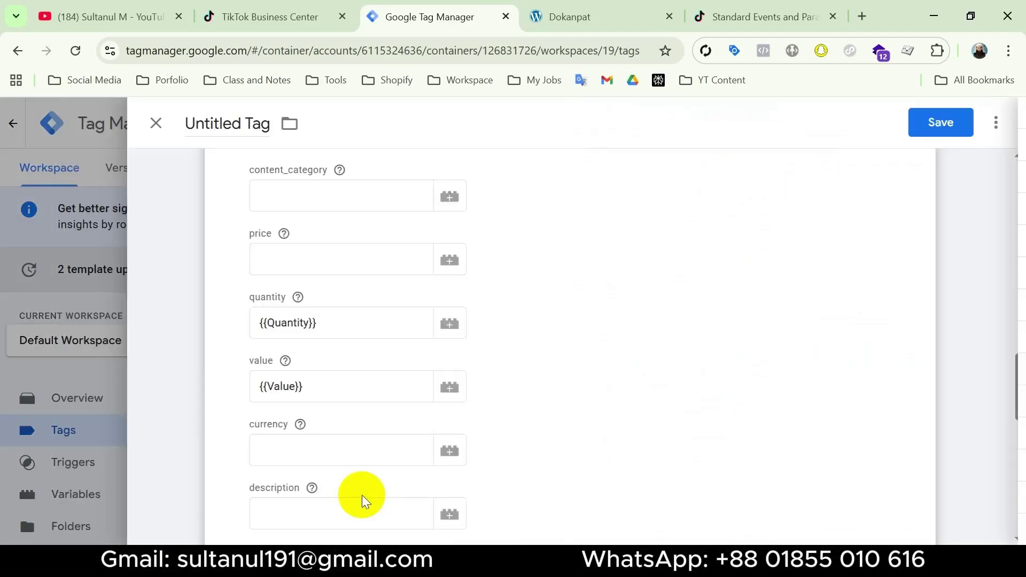
pyautogui.click(451, 451)
pyautogui.scroll(-2, 458, 453)
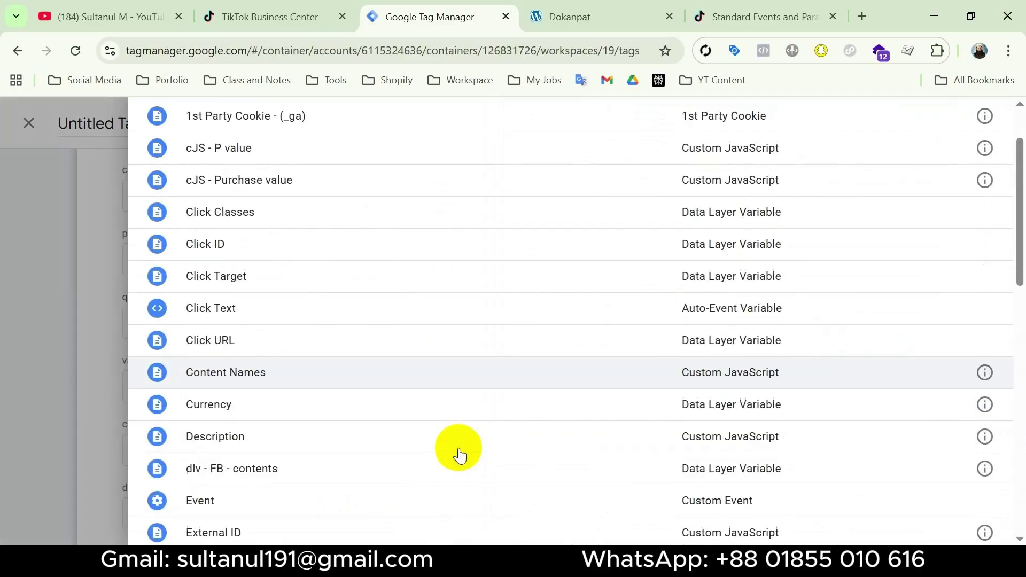
pyautogui.click(388, 412)
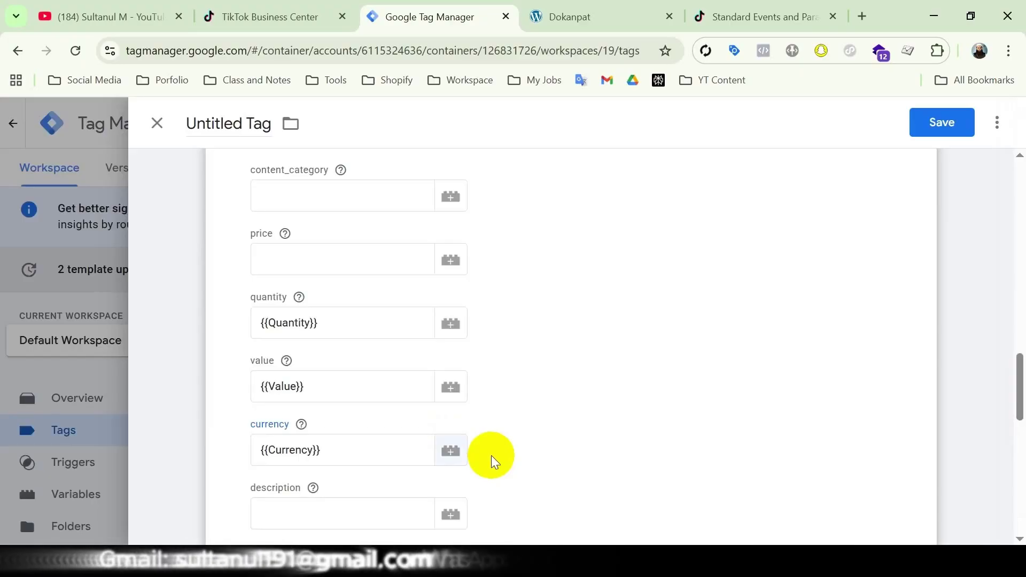
# - Leave the remaining product properties empty and assign FB - Purchase - Trigger as the tag's firing trigger
pyautogui.scroll(-2, 491, 455)
pyautogui.click(363, 418)
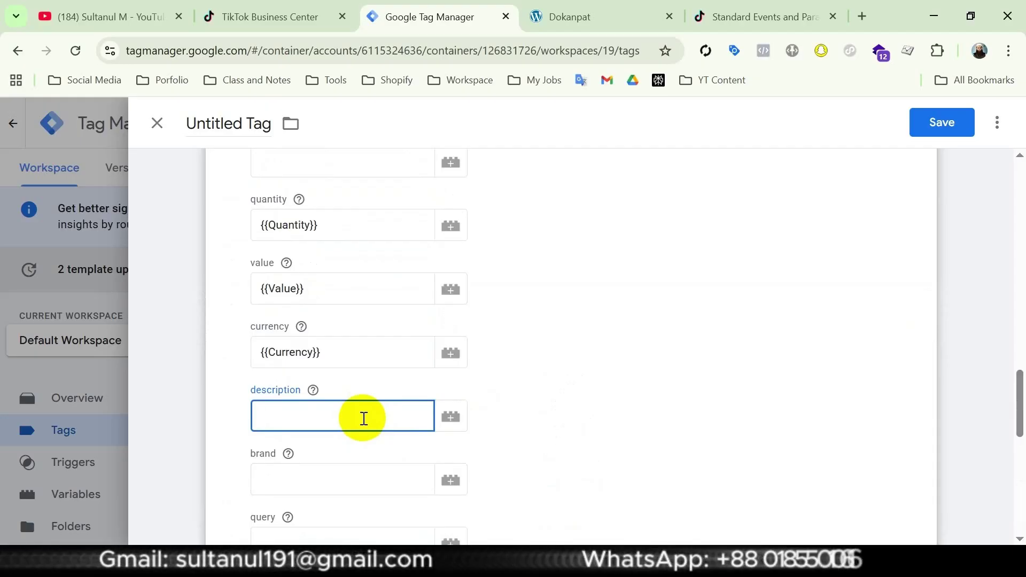
pyautogui.scroll(-10, 363, 418)
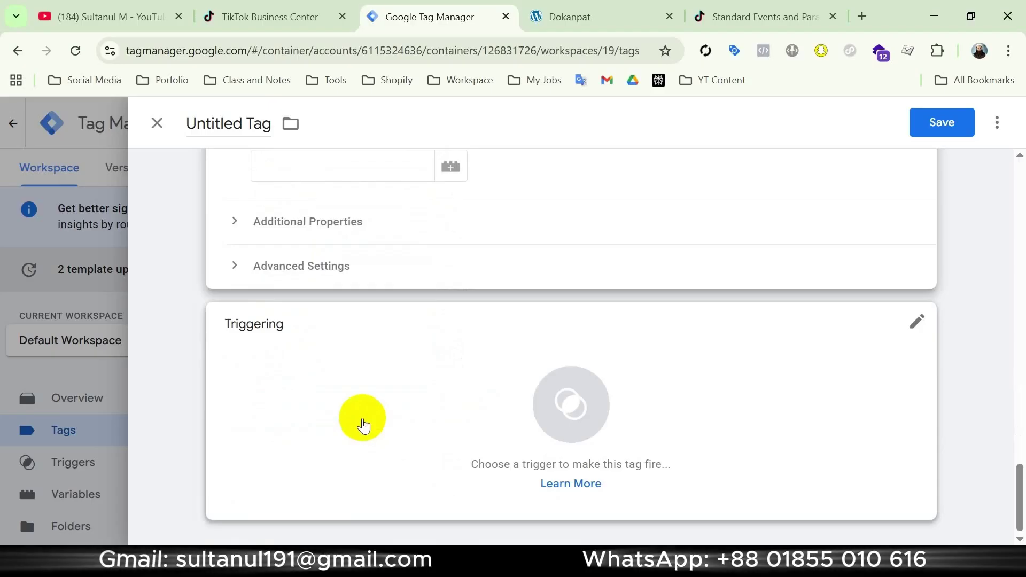
pyautogui.click(450, 424)
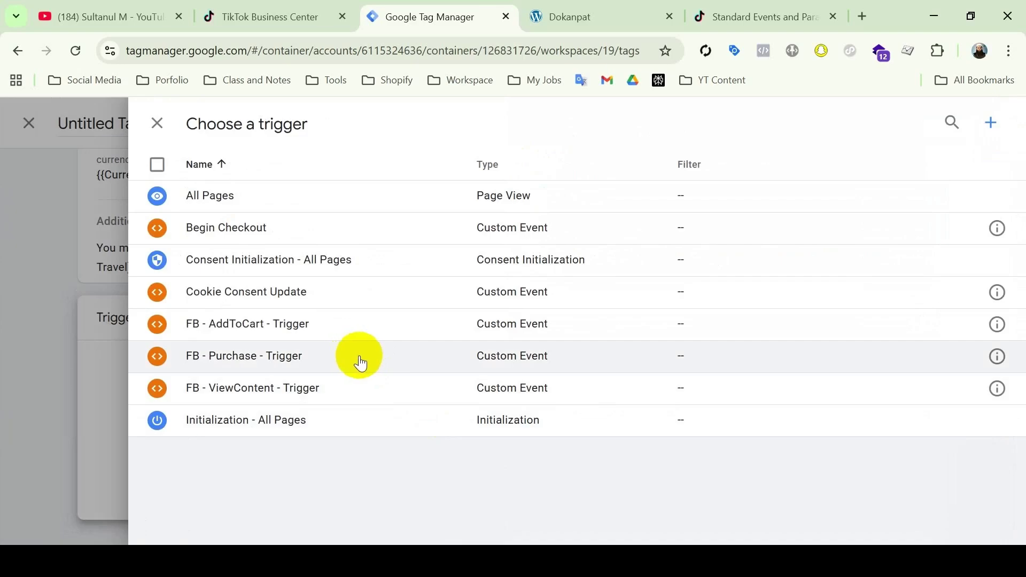
pyautogui.click(386, 356)
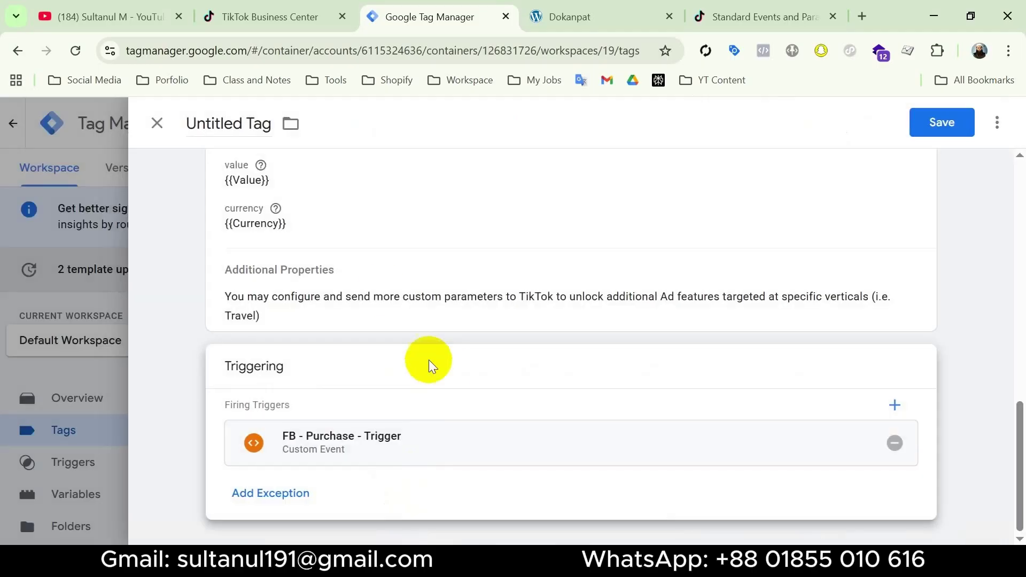
# - Name the tag Tik - Purchase and save it
pyautogui.click(226, 122)
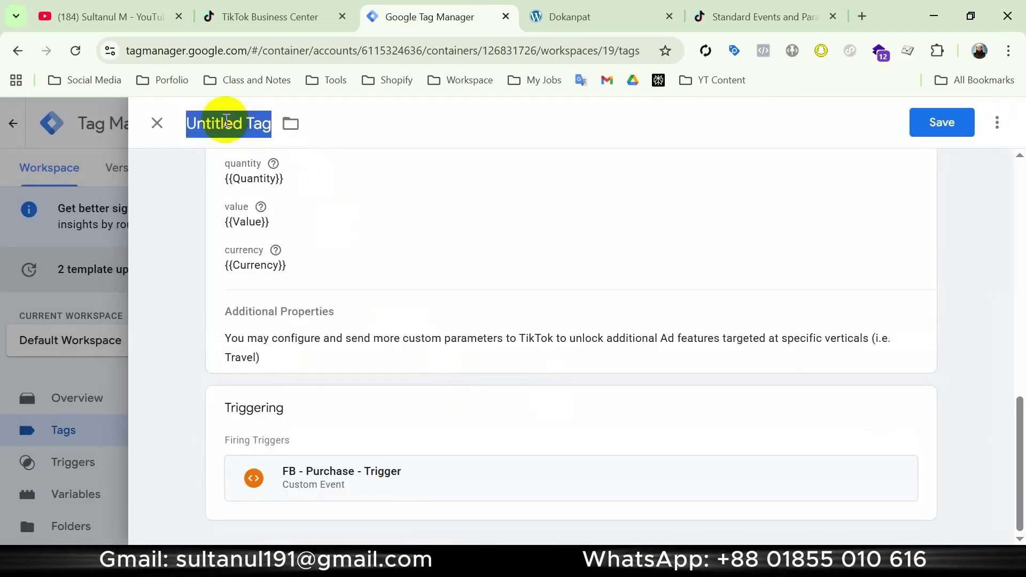
pyautogui.write('Tik - Purchase')
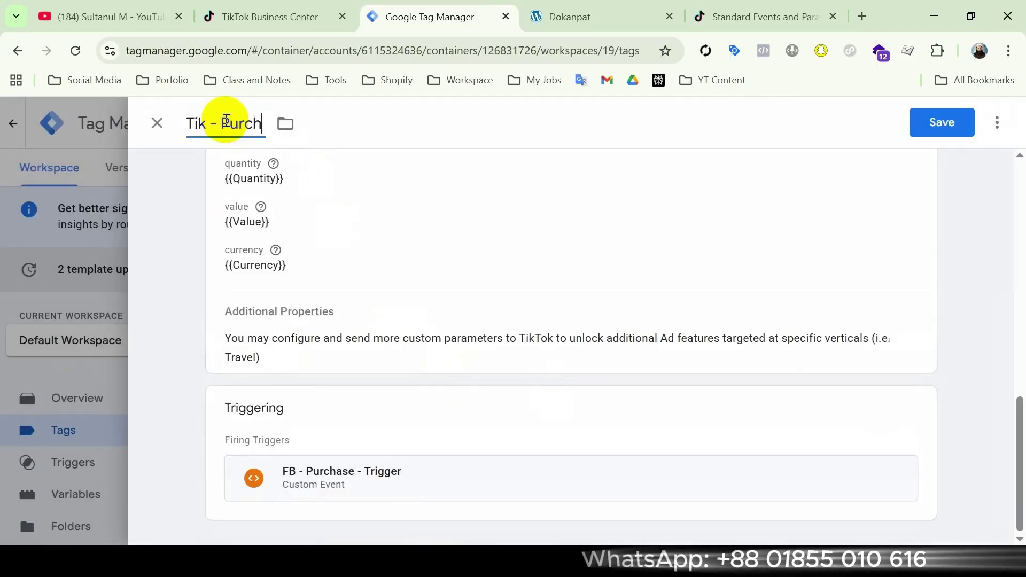
pyautogui.click(917, 116)
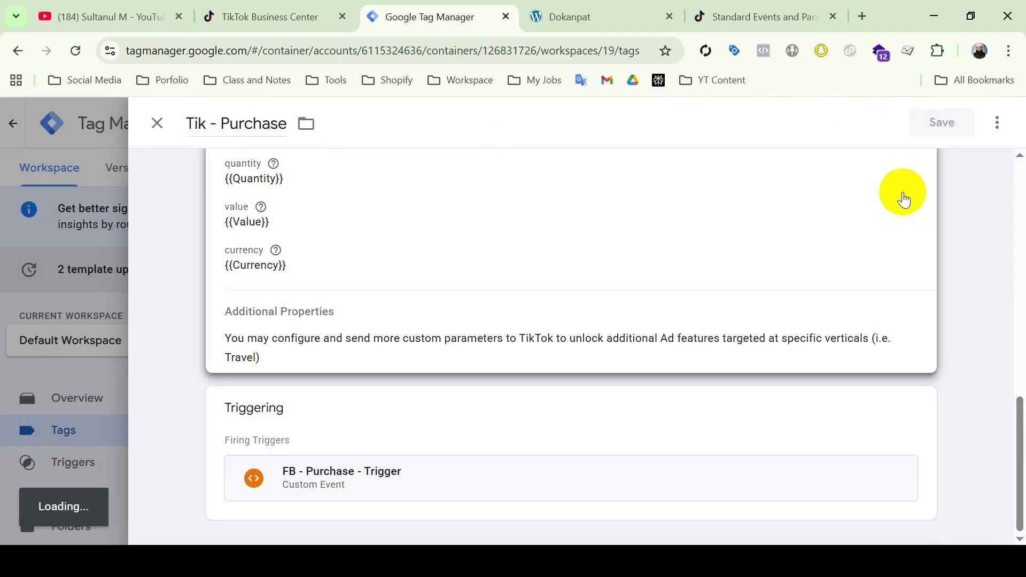
pyautogui.scroll(-8, 522, 401)
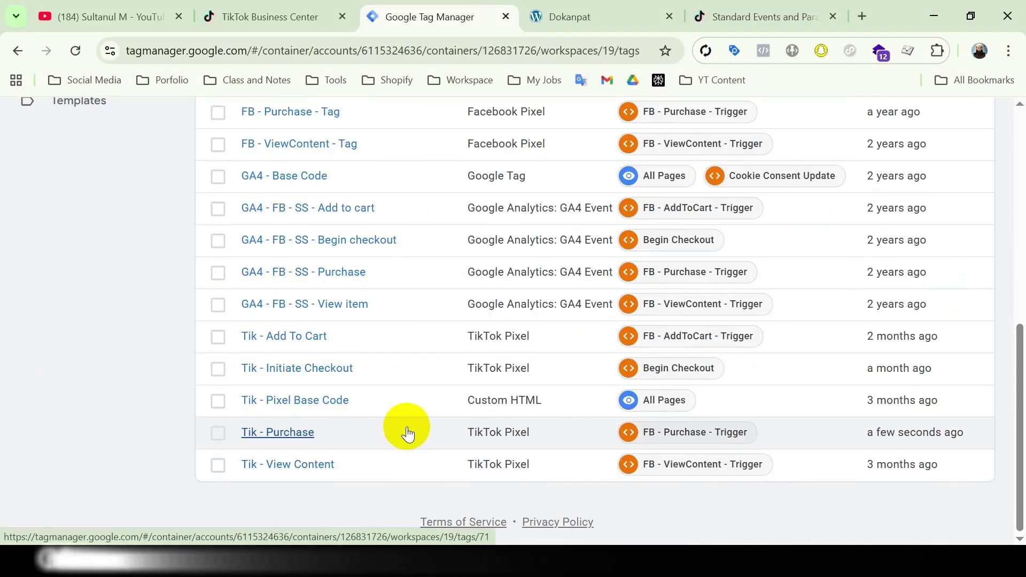
pyautogui.scroll(8, 553, 340)
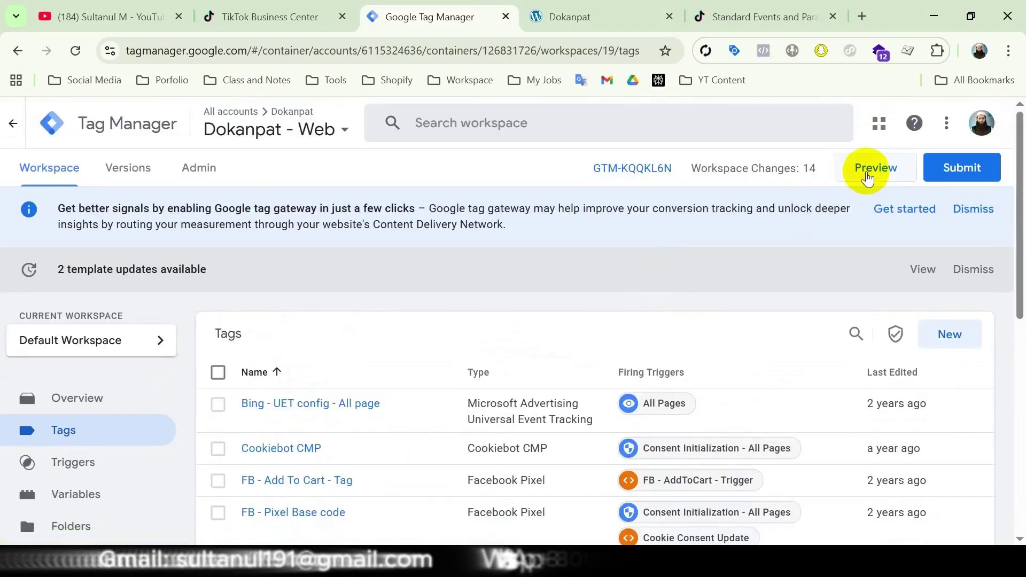
pyautogui.click(866, 175)
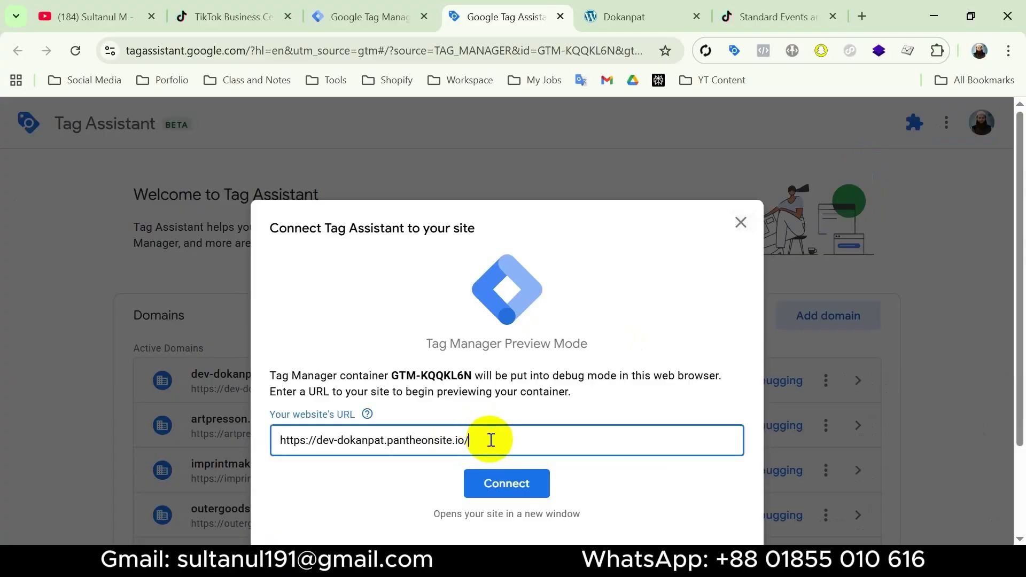
pyautogui.click(512, 483)
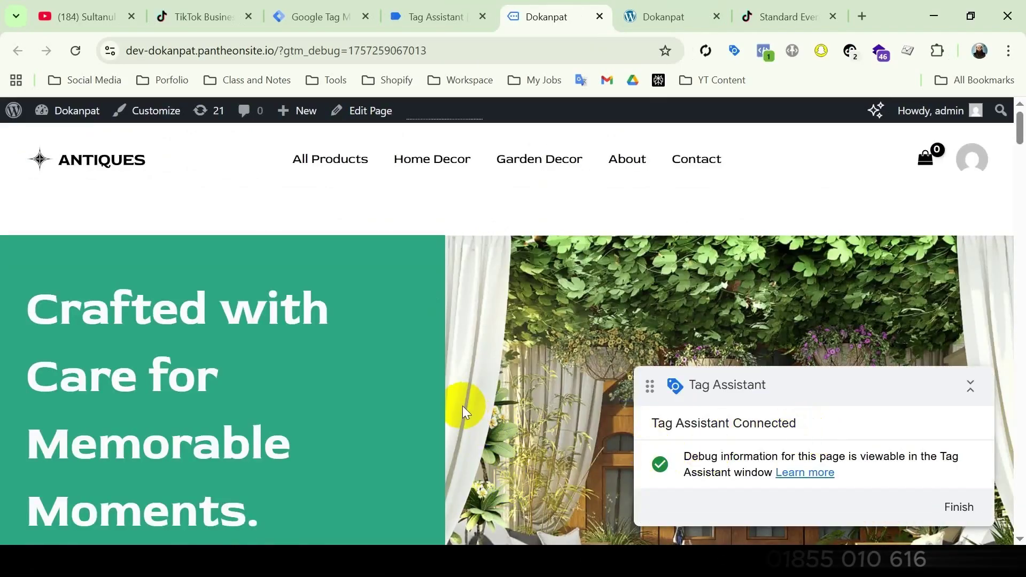
# - Add one Wooden Vases product to the cart on the connected store and open the cart
pyautogui.scroll(-10, 462, 405)
pyautogui.click(410, 333)
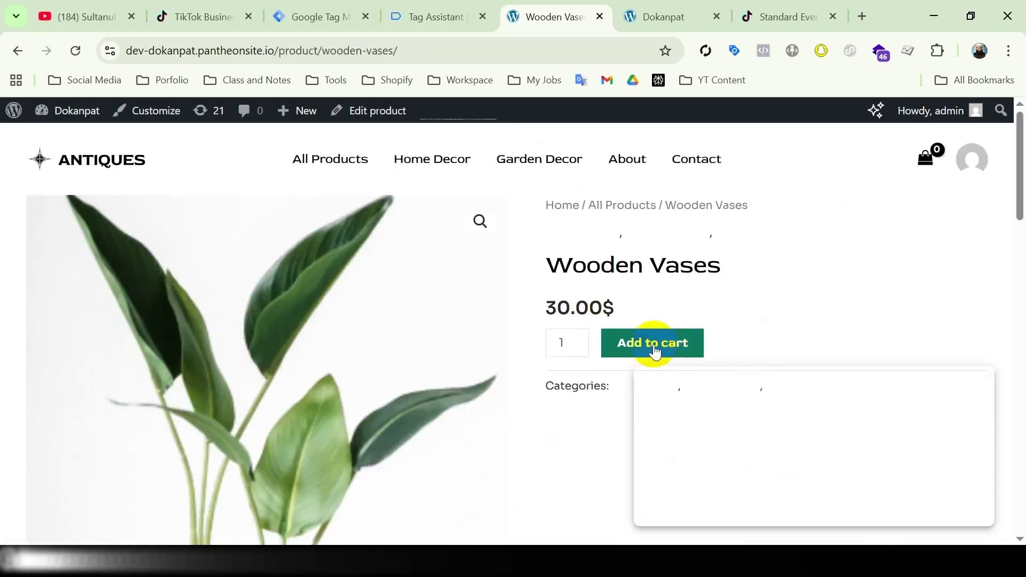
pyautogui.click(650, 344)
pyautogui.click(914, 231)
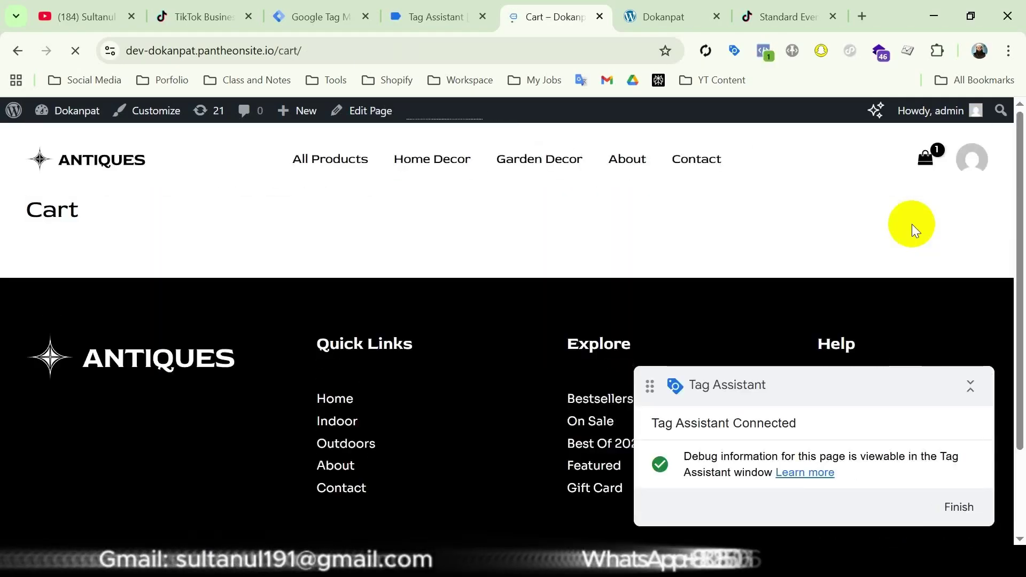
# - Proceed from the cart to checkout and place the test order with the prefilled customer details
pyautogui.scroll(-5, 912, 228)
pyautogui.click(828, 216)
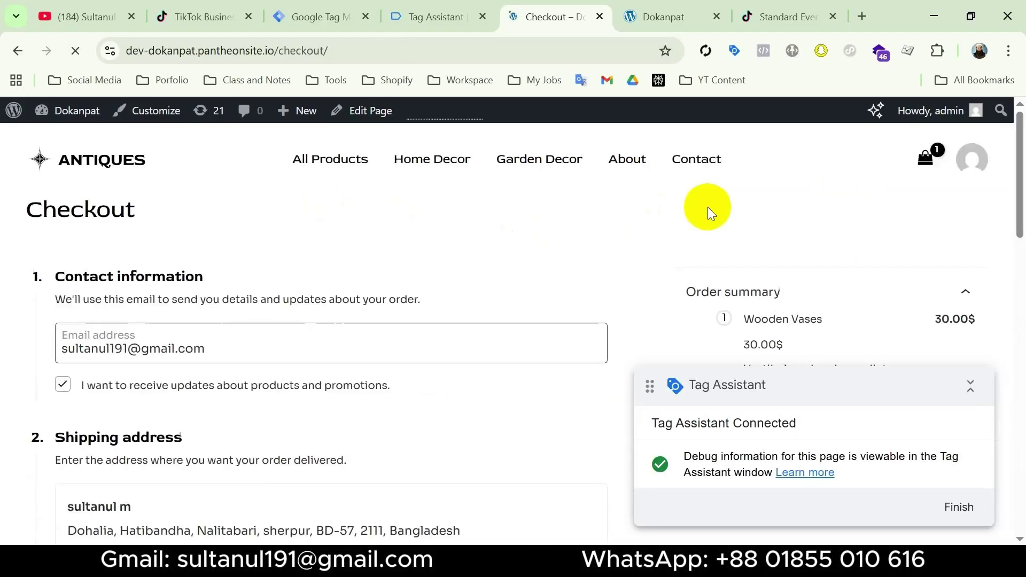
pyautogui.scroll(-10, 374, 268)
pyautogui.click(78, 205)
pyautogui.click(465, 443)
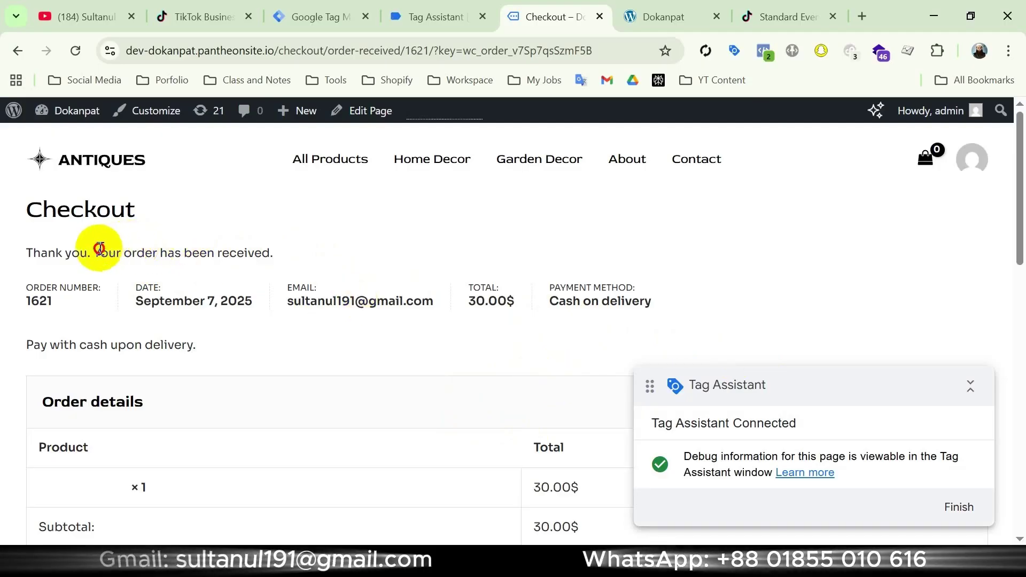
# - Examine the order confirmation message and the order-received part of the page URL, and switch to the Tag Assistant debug session
pyautogui.moveTo(100, 252); pyautogui.dragTo(248, 253)
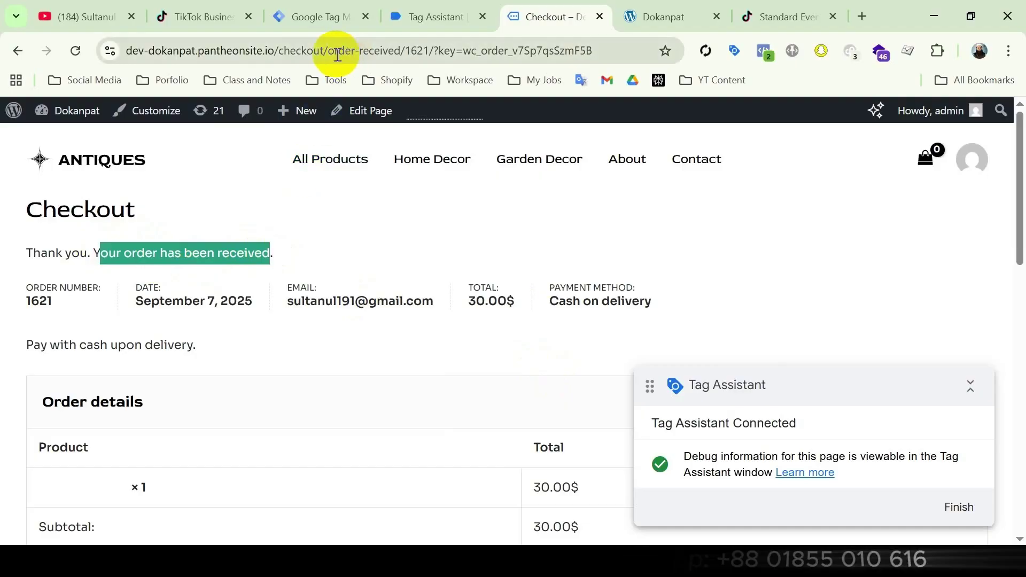
pyautogui.moveTo(327, 51); pyautogui.dragTo(409, 51)
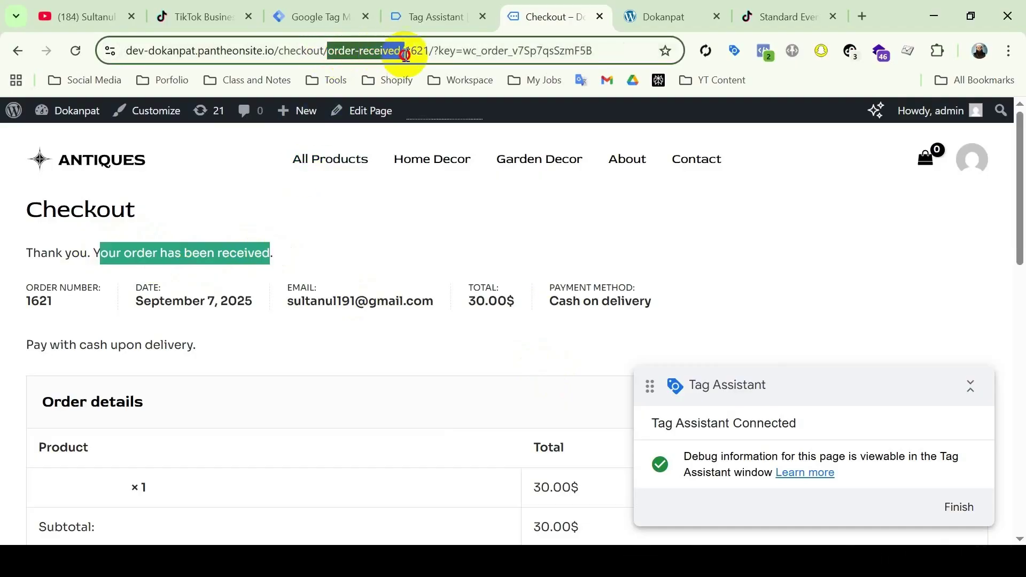
pyautogui.click(424, 19)
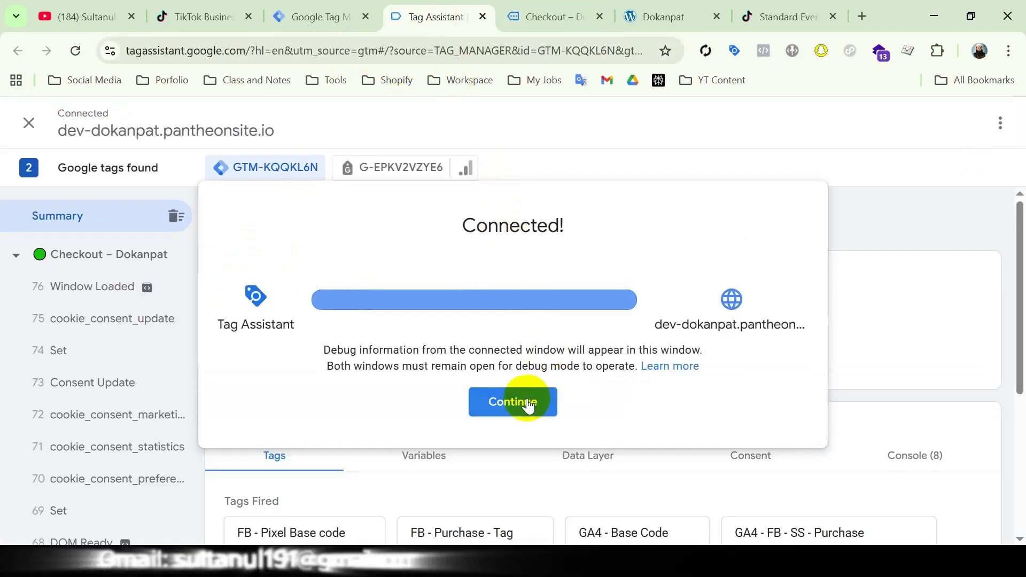
# - Enter the connected debug session, review the fired tags in its summary and select the purchase event
pyautogui.click(528, 404)
pyautogui.scroll(-5, 527, 400)
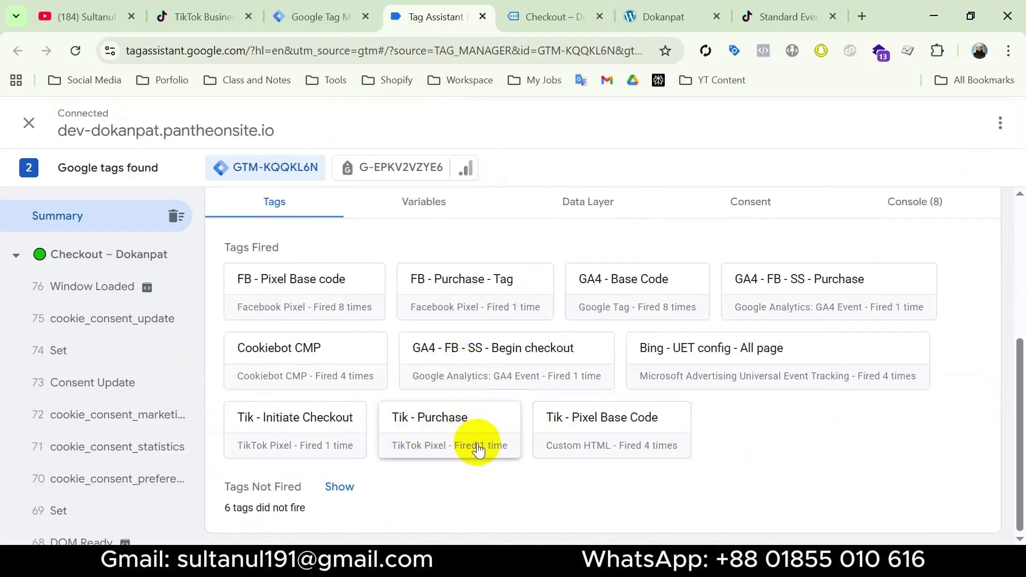
pyautogui.scroll(-4, 111, 385)
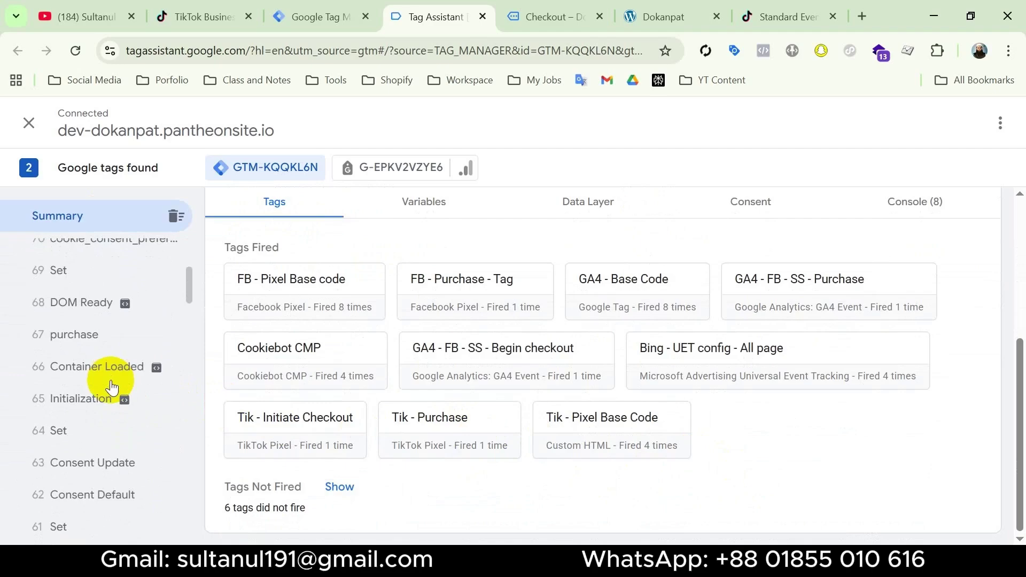
pyautogui.click(93, 334)
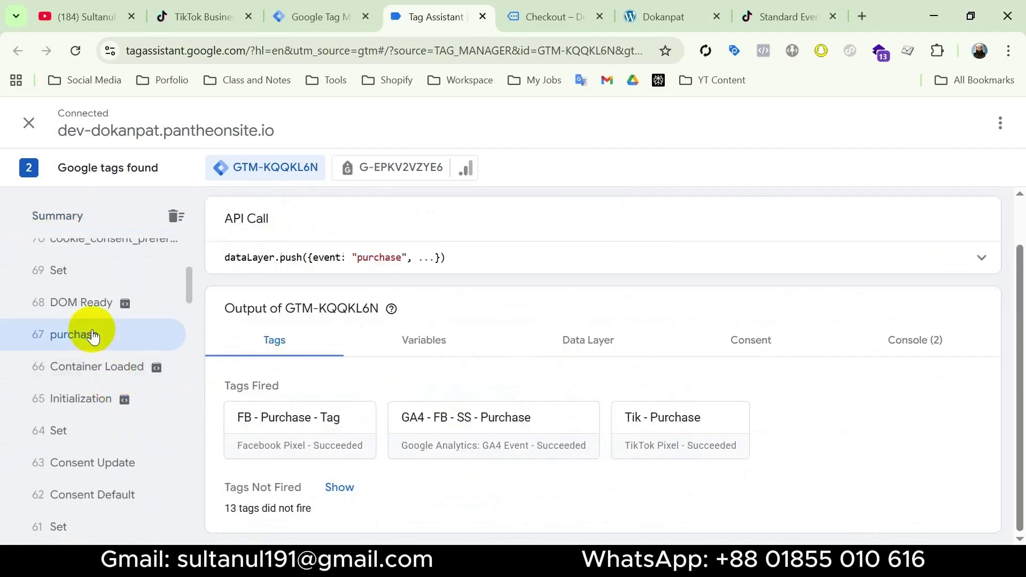
# - Open the Tik - Purchase tag fired on the purchase event and examine its full list of properties
pyautogui.click(674, 436)
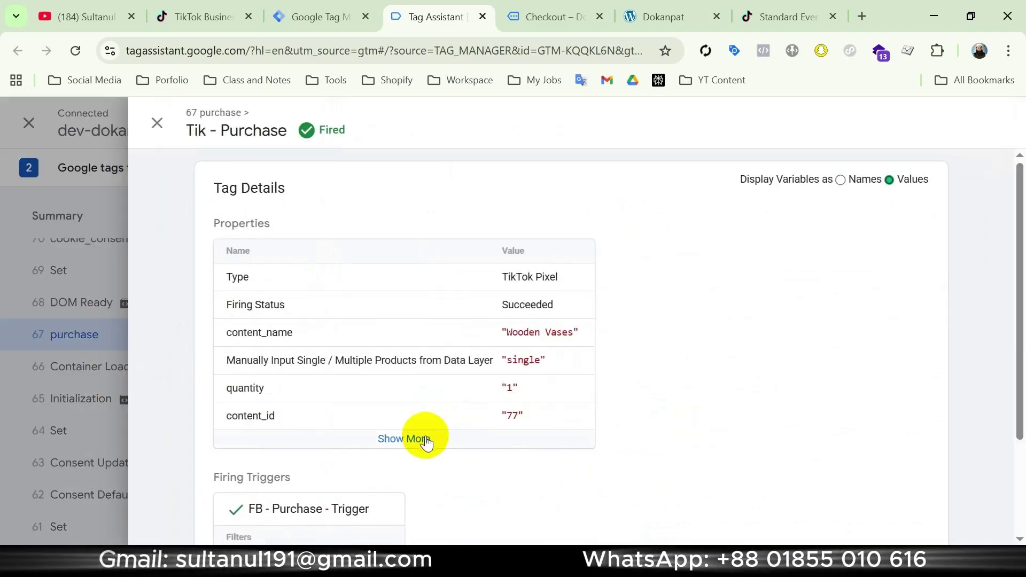
pyautogui.click(423, 436)
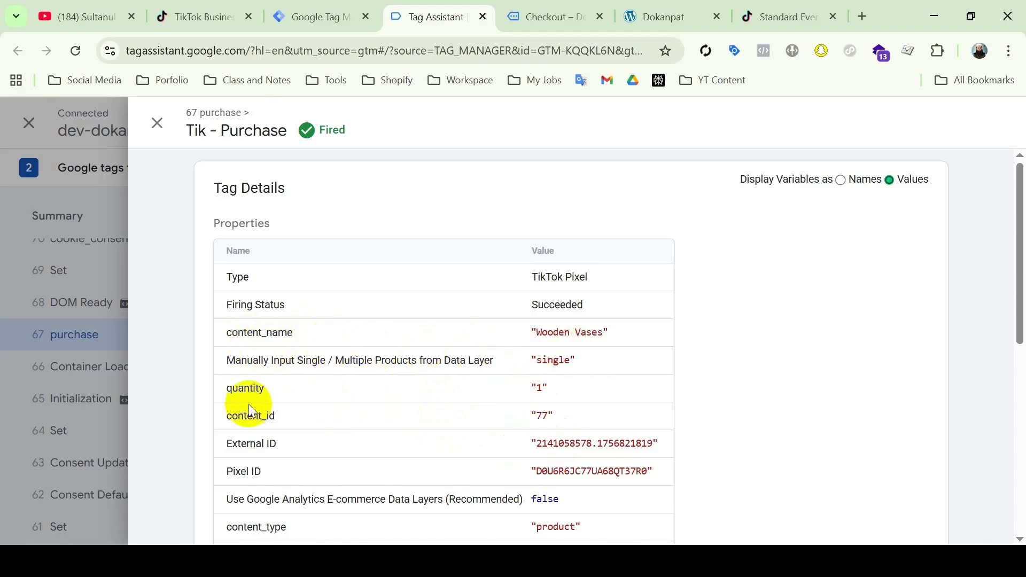
pyautogui.scroll(-1, 365, 426)
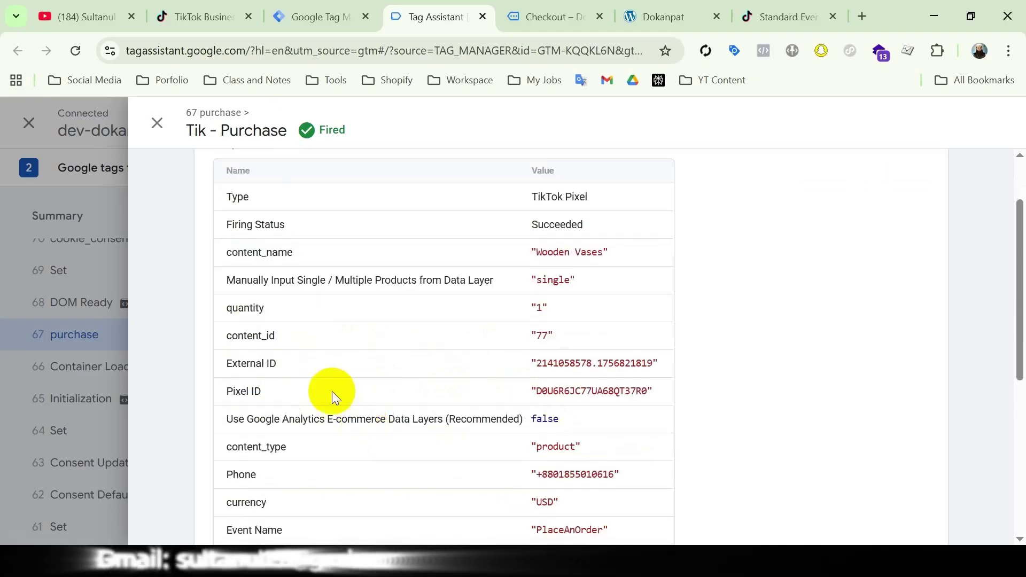
pyautogui.scroll(-1, 331, 438)
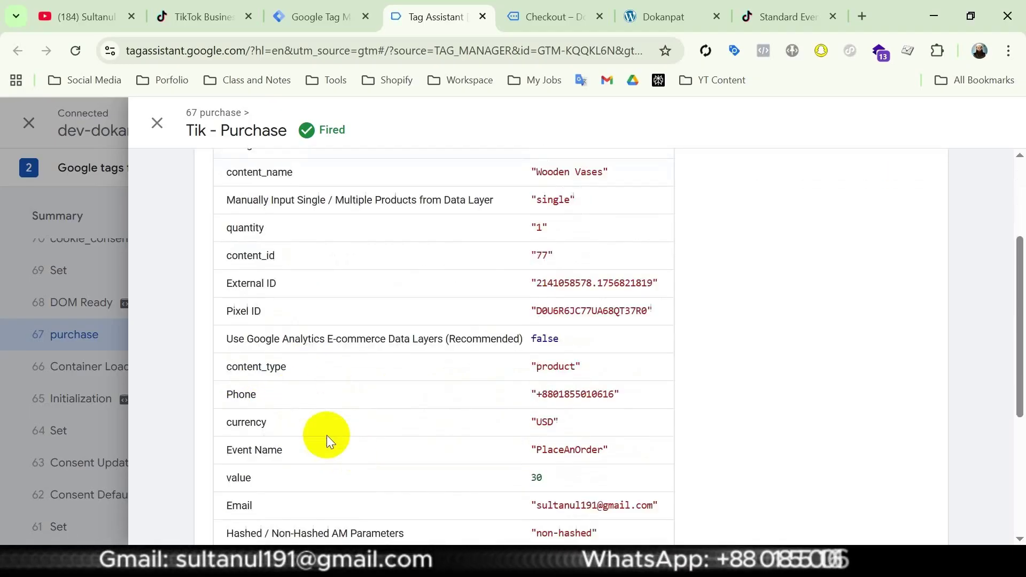
pyautogui.scroll(-1, 311, 472)
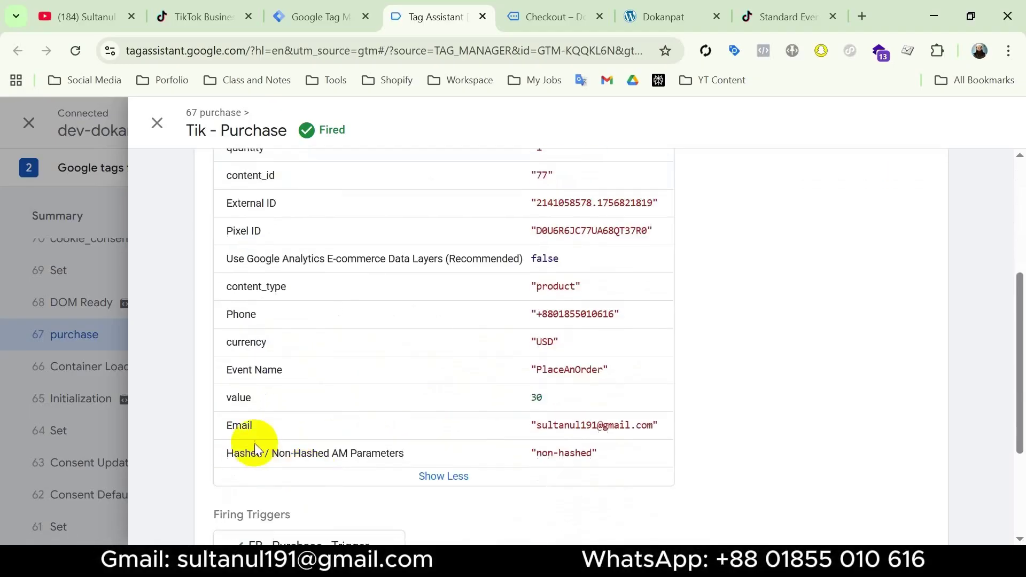
# - Inspect the PlaceAnOrder event details and parameters in TikTok Pixel Helper on the store's order confirmation page
pyautogui.click(541, 20)
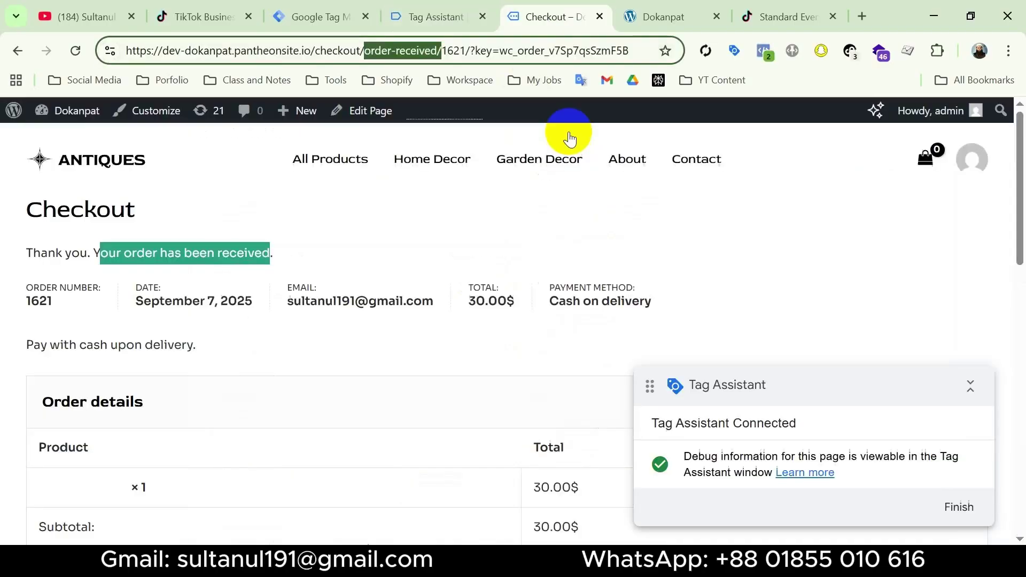
pyautogui.click(850, 53)
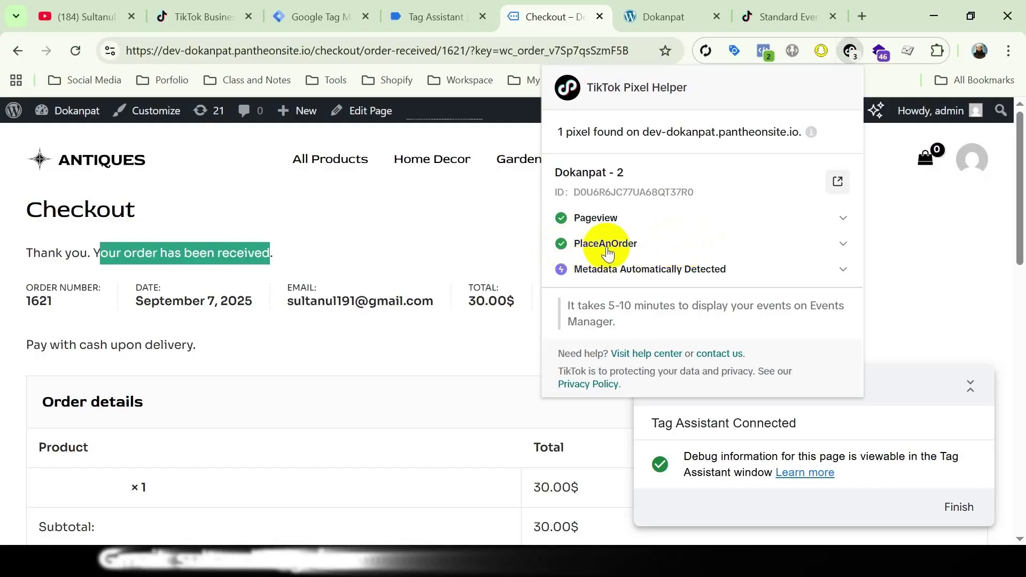
pyautogui.click(631, 245)
pyautogui.scroll(-2, 641, 348)
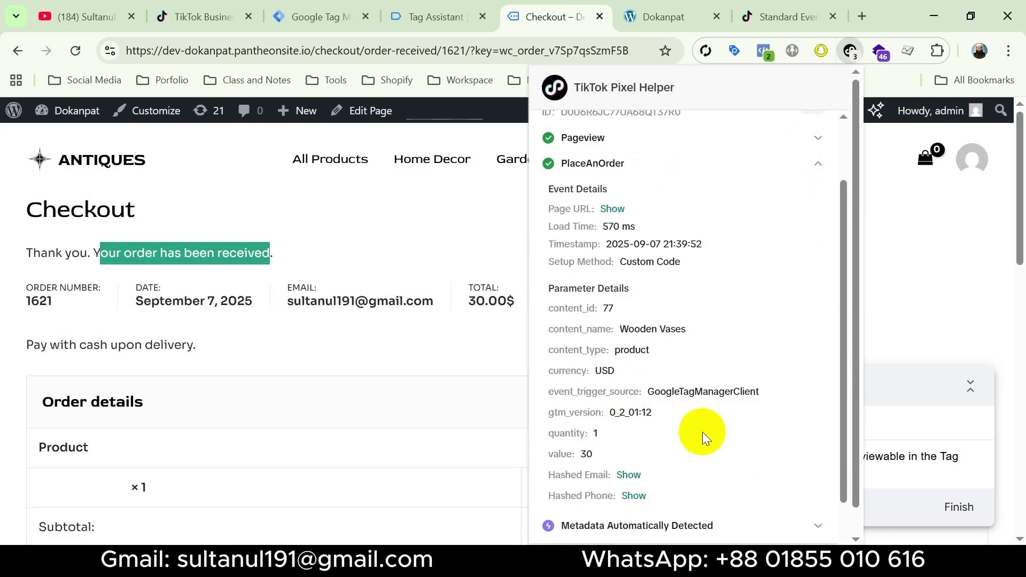
pyautogui.scroll(2, 702, 432)
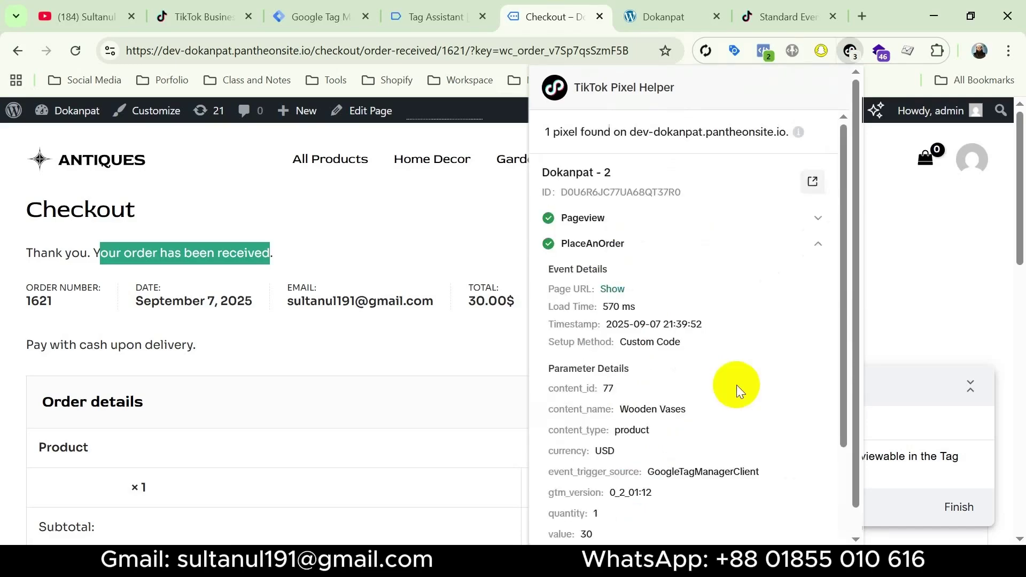
# - Publish the Tag Manager workspace changes with "tiktok purchase event setup" as both the version name and description
pyautogui.click(318, 15)
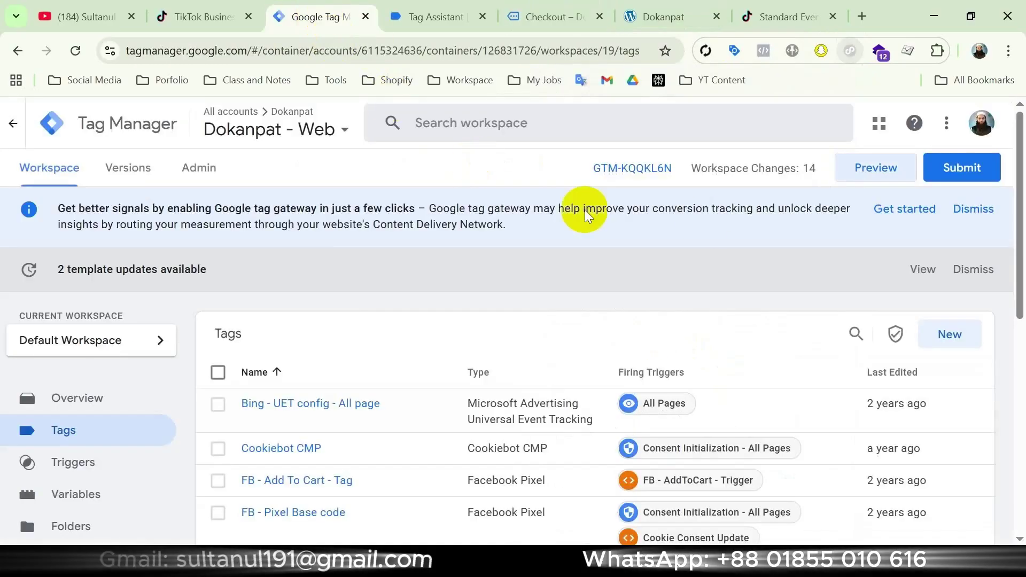
pyautogui.click(958, 167)
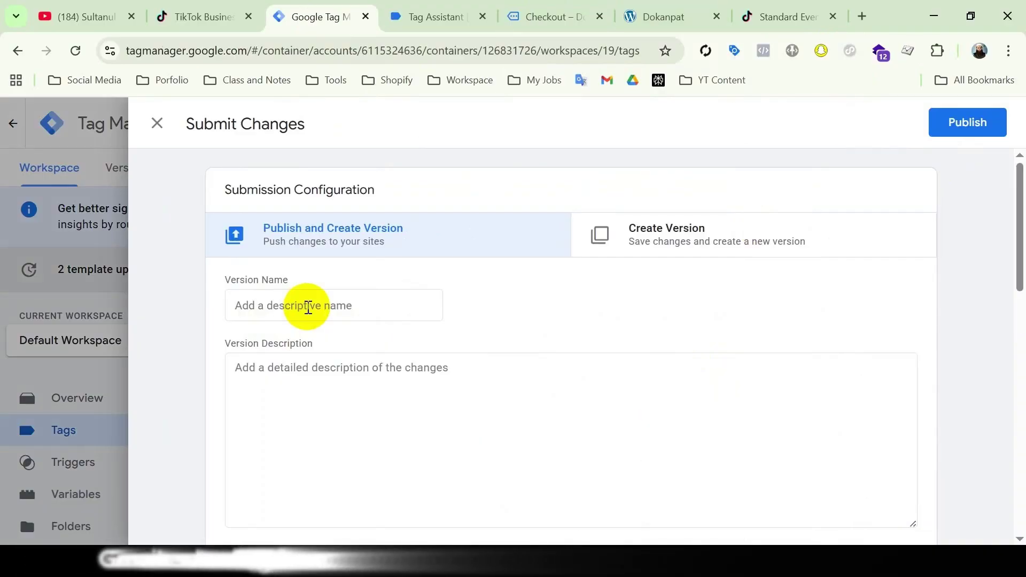
pyautogui.click(308, 308)
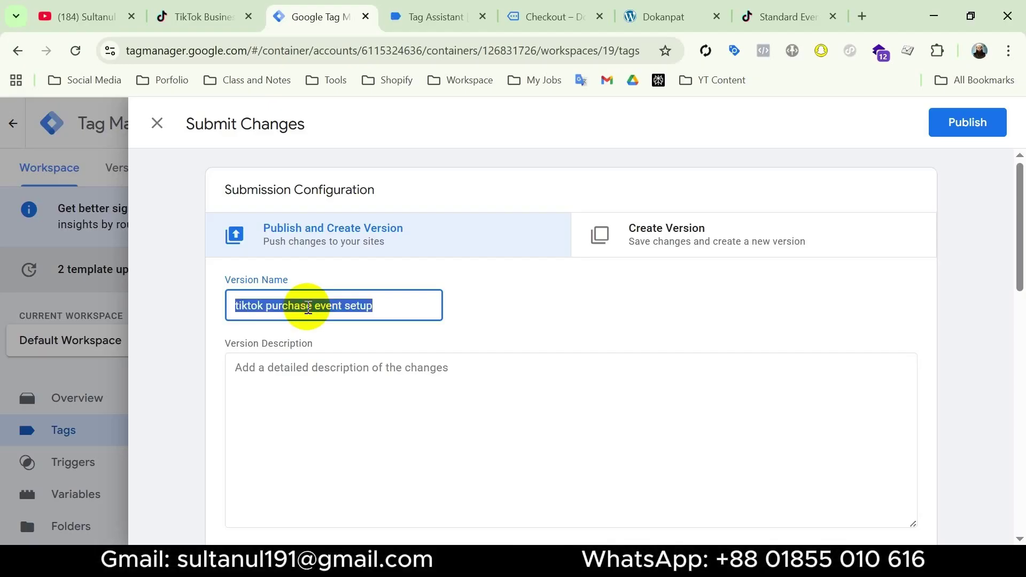
pyautogui.click(421, 361)
pyautogui.write('tiktok purchase event setup')
pyautogui.click(961, 135)
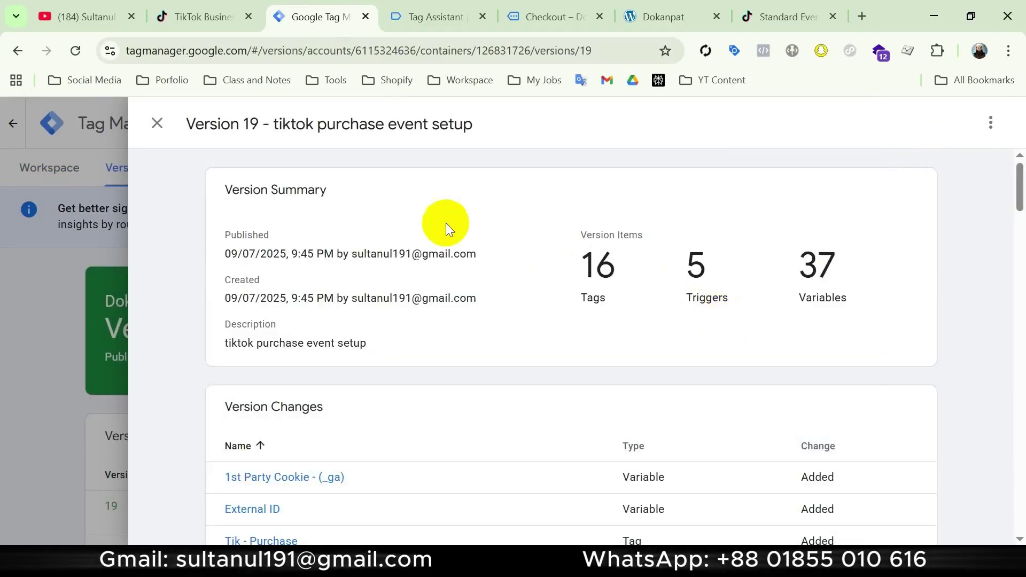
# - Switch to TikTok Business Center, go to Events Manager and open the Dokanpat - 2 dataset
pyautogui.click(213, 17)
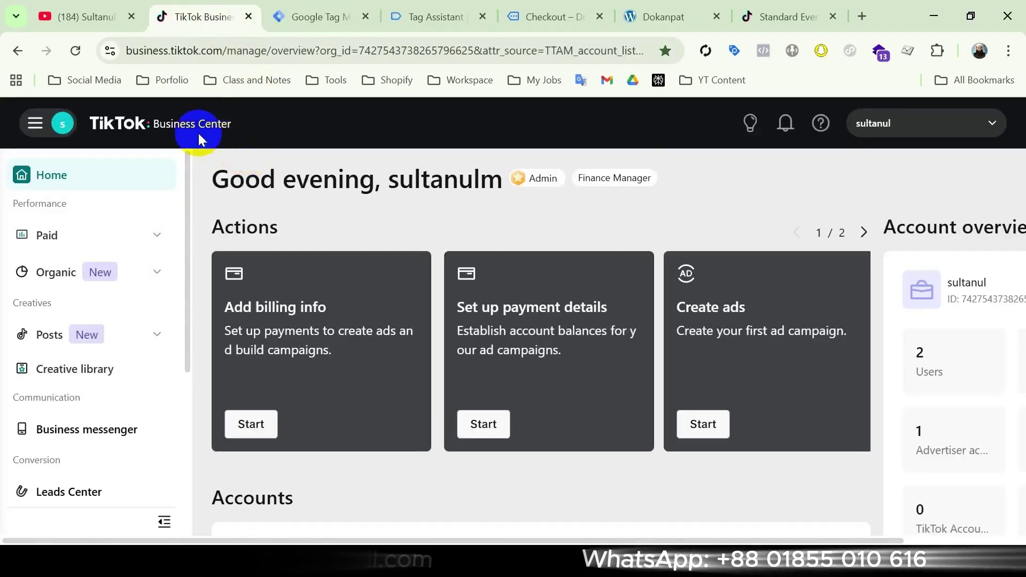
pyautogui.click(35, 123)
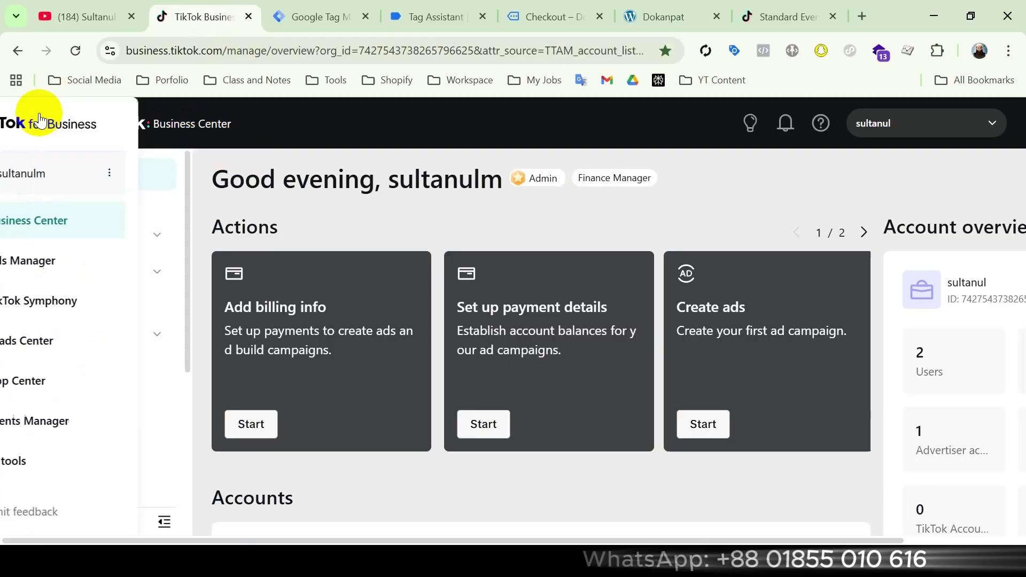
pyautogui.click(84, 420)
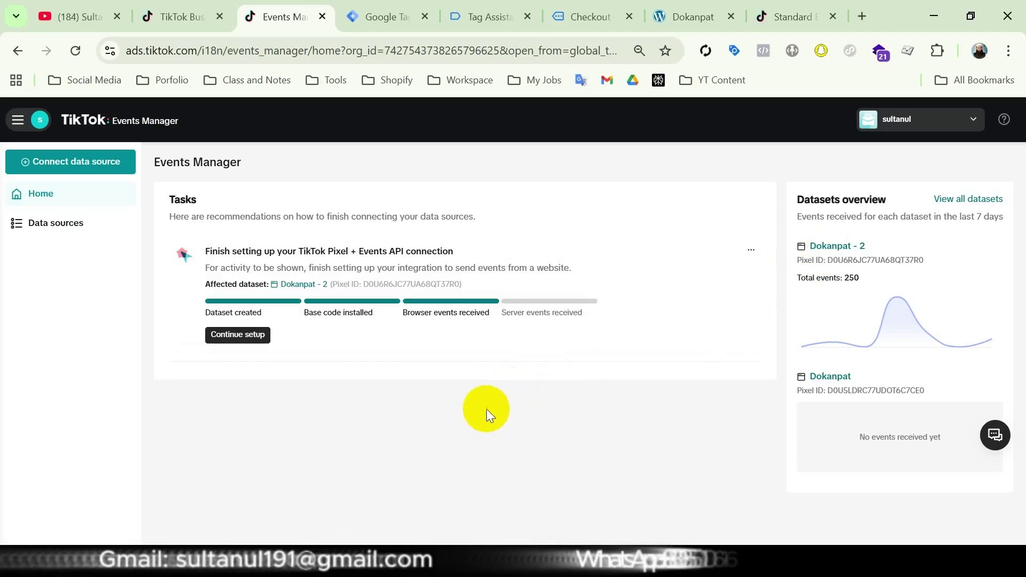
pyautogui.click(829, 249)
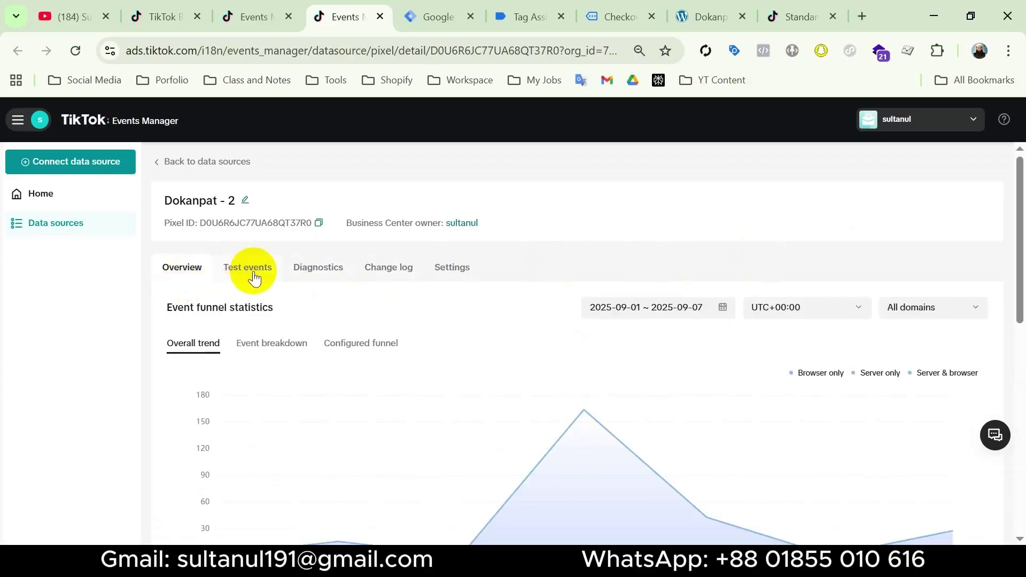
# - Start a browser-side event test for the dataset with the website URL dev-dokanpat.pantheonsite.io/
pyautogui.click(253, 272)
pyautogui.click(290, 450)
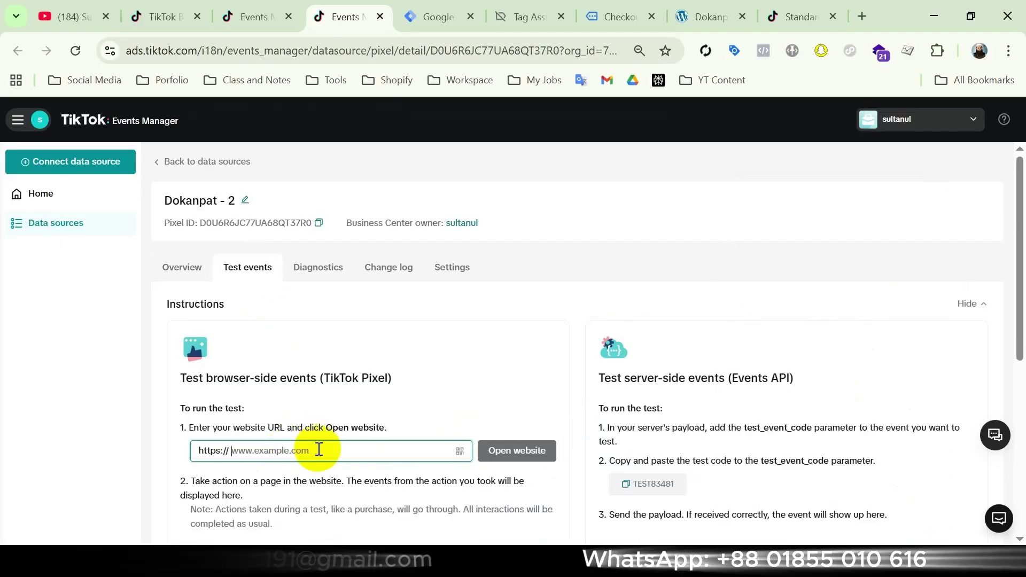
pyautogui.write('dev-dokanpat.pantheonsite.io/')
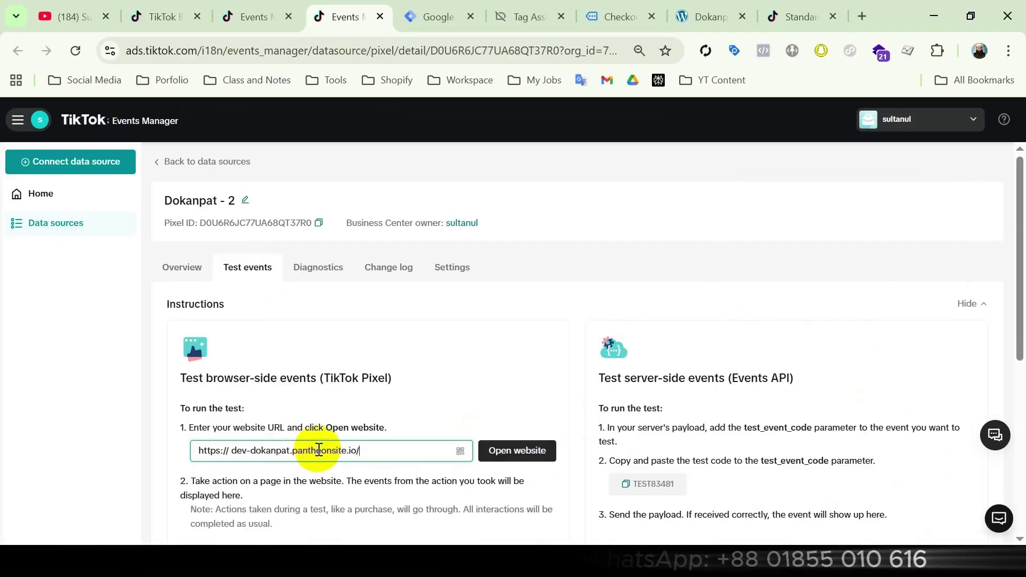
pyautogui.click(526, 451)
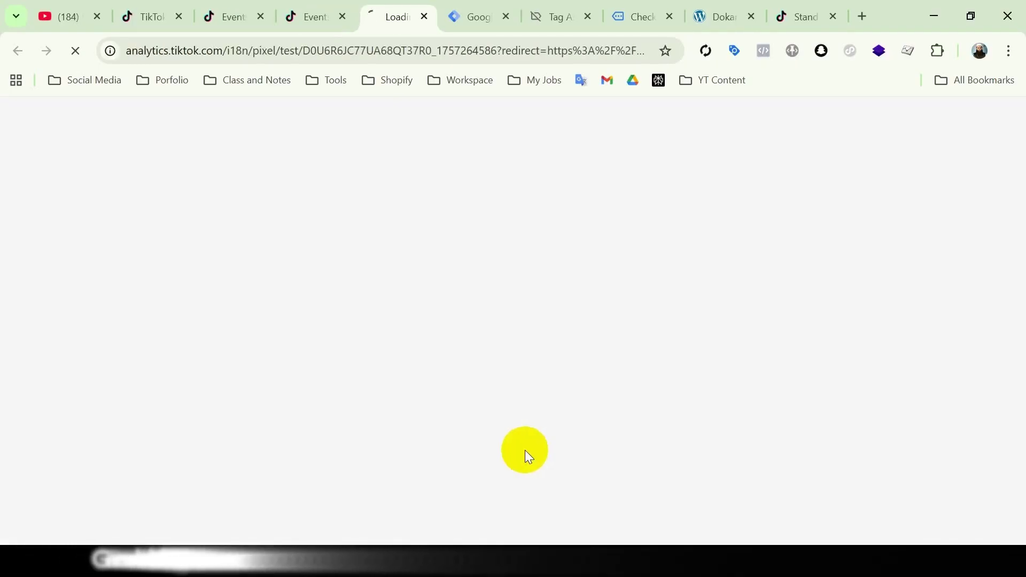
# - Add one Golden Lamps product to the cart on the test website and view the cart
pyautogui.scroll(-15, 442, 380)
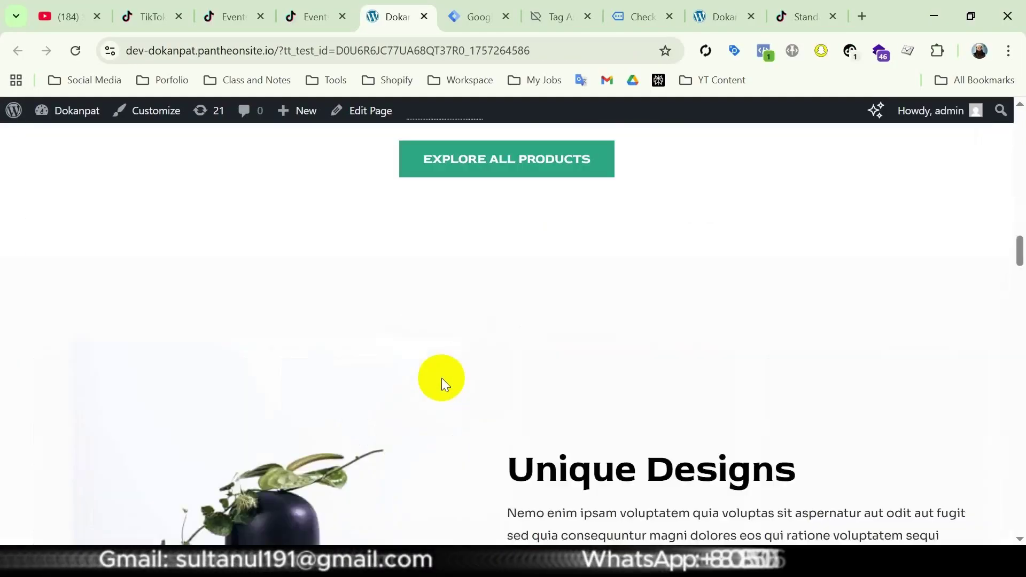
pyautogui.scroll(5, 441, 377)
pyautogui.click(609, 426)
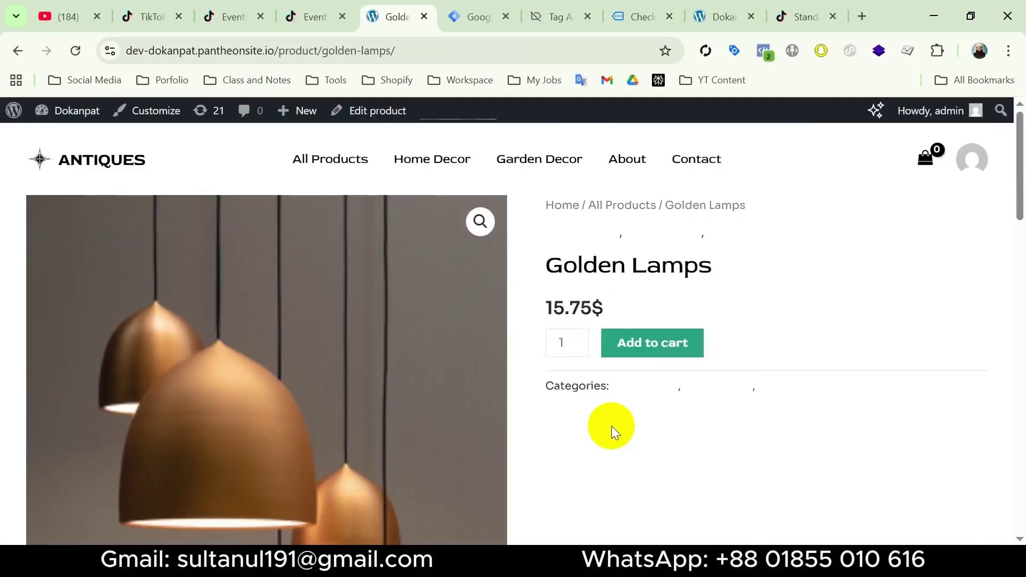
pyautogui.click(648, 342)
pyautogui.click(932, 229)
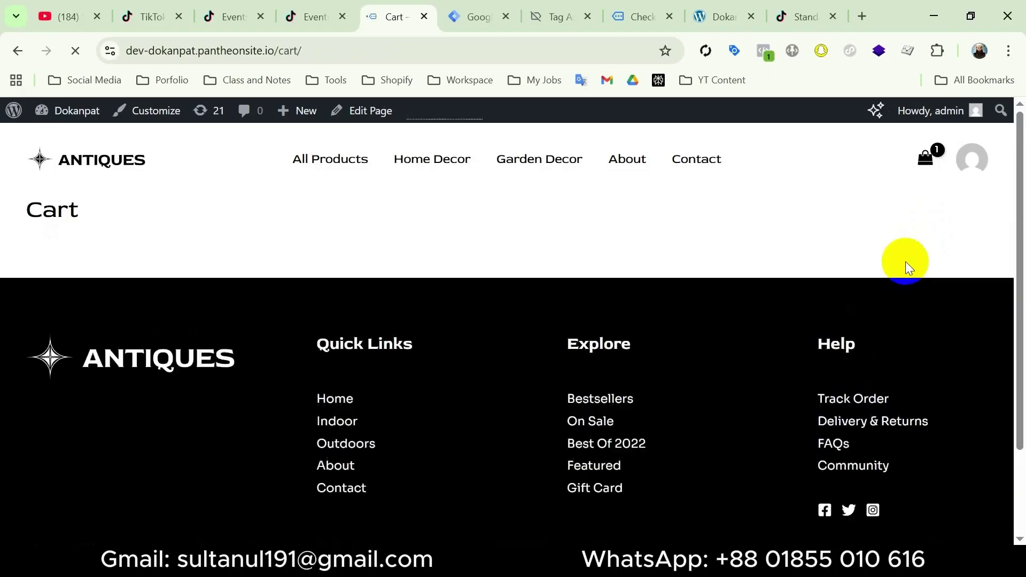
# - Proceed to checkout and place the order with the prefilled customer details and cash on delivery
pyautogui.scroll(-5, 905, 261)
pyautogui.click(858, 378)
pyautogui.scroll(-10, 825, 371)
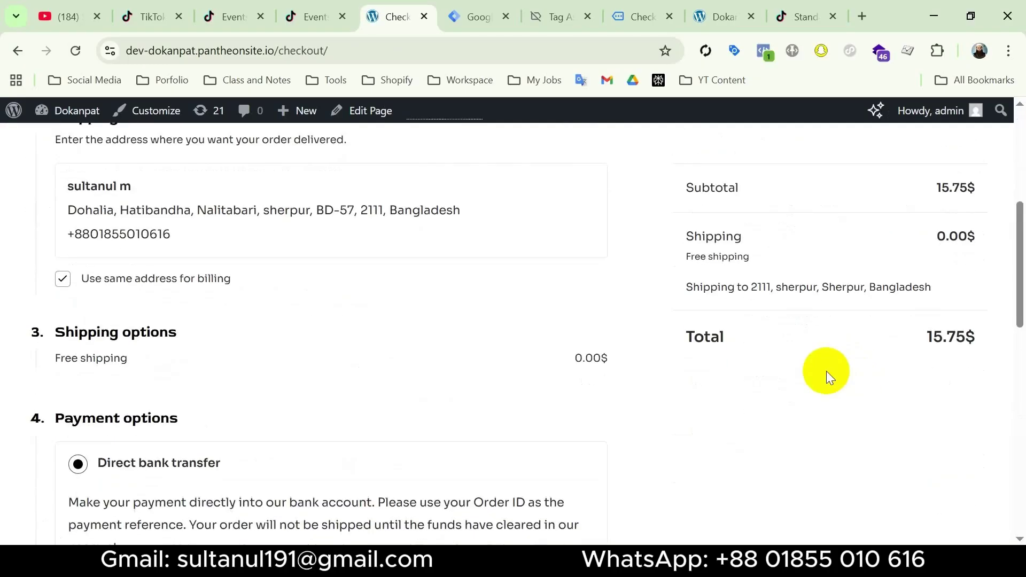
pyautogui.click(453, 389)
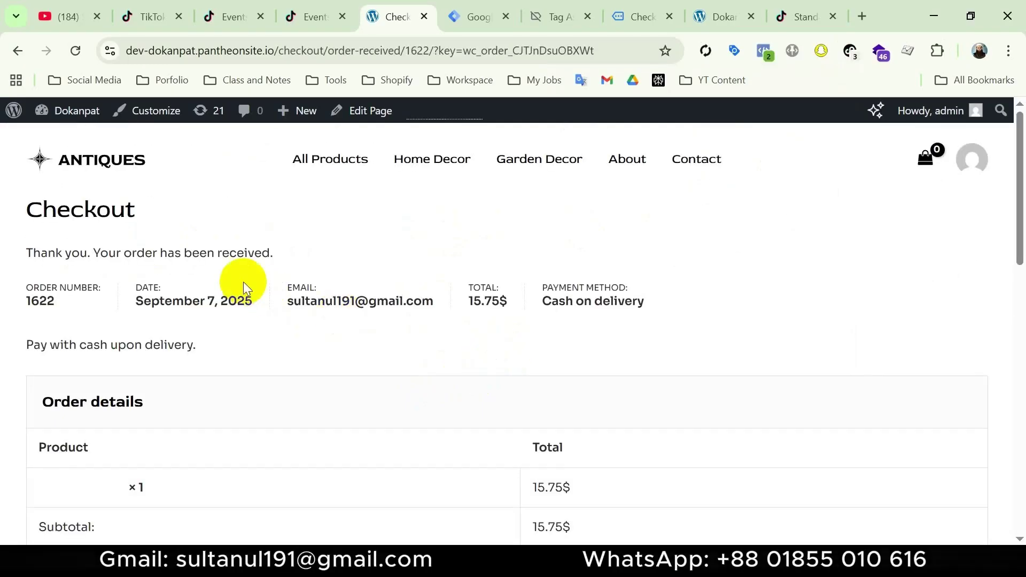
# - Check the order confirmation message and inspect the PlaceAnOrder event for this order in TikTok Pixel Helper
pyautogui.moveTo(101, 251); pyautogui.dragTo(278, 255)
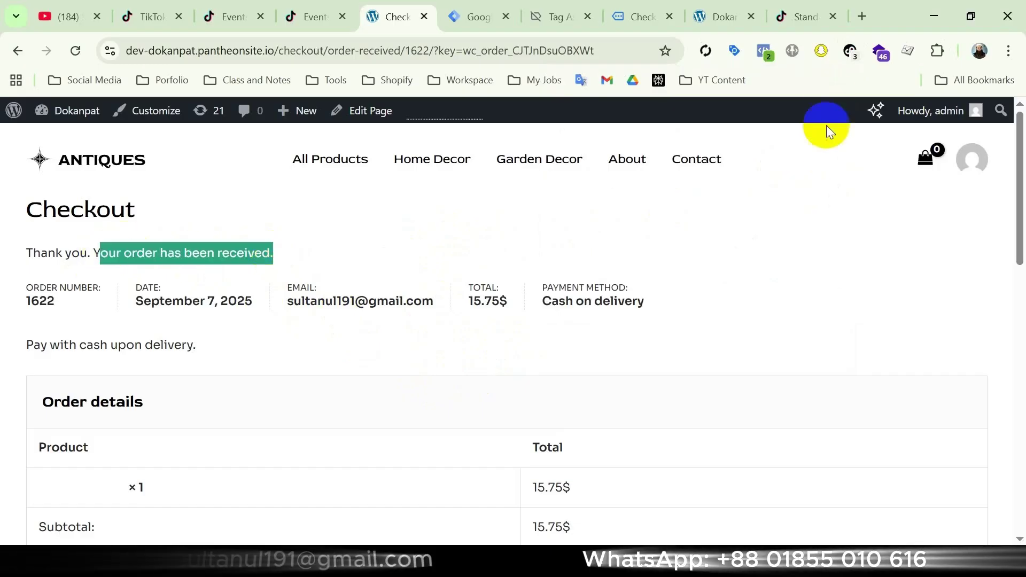
pyautogui.click(851, 53)
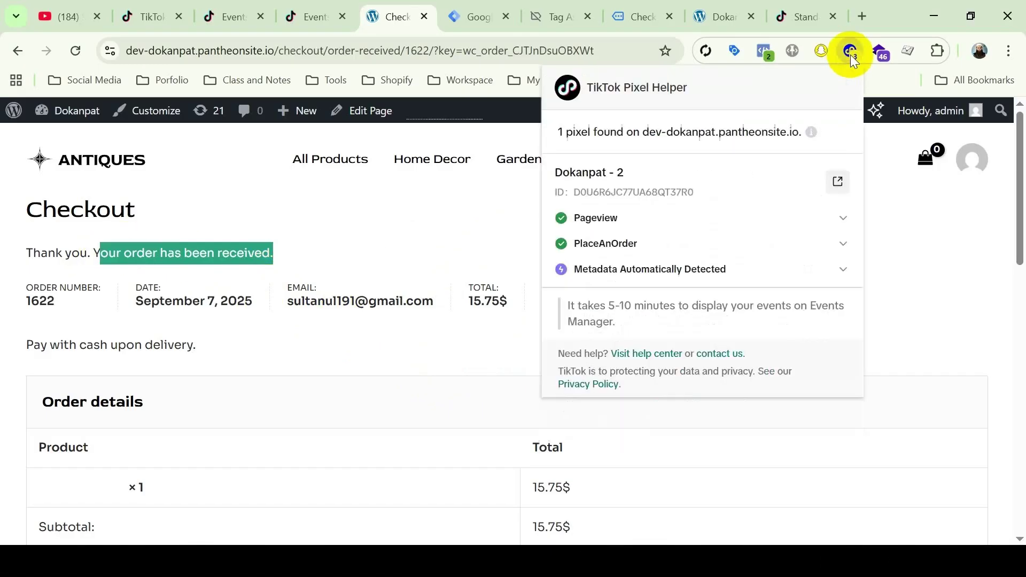
pyautogui.click(609, 246)
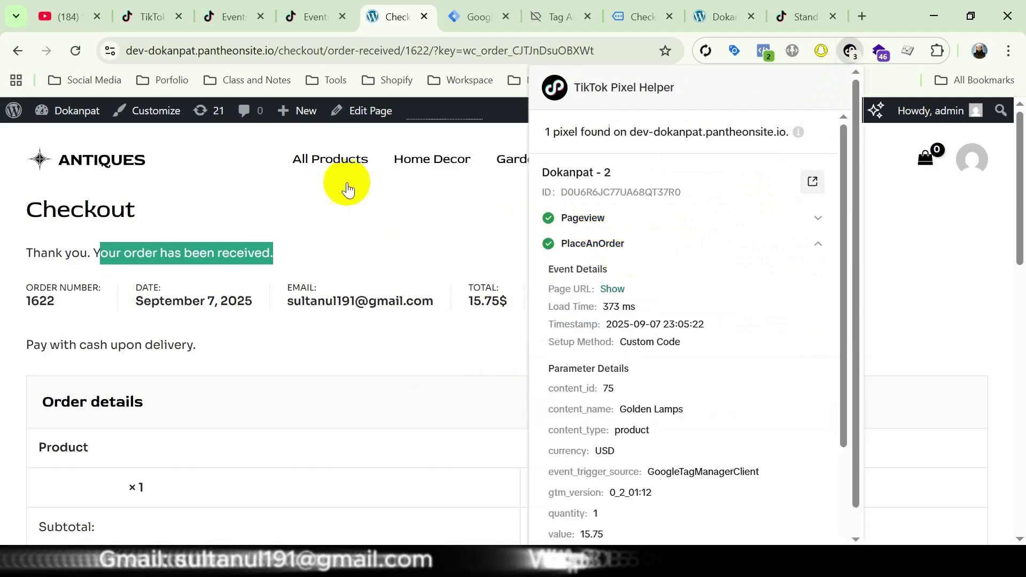
# - Return to the Events Manager test activity and examine the Place an Order event's parameters and customer information parameters
pyautogui.click(314, 16)
pyautogui.scroll(-2, 498, 393)
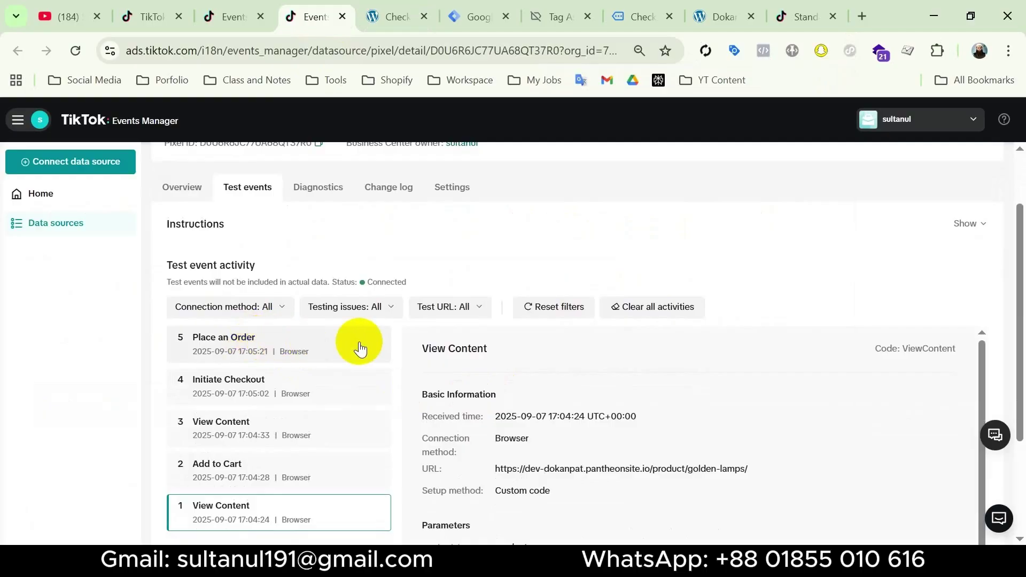
pyautogui.click(359, 348)
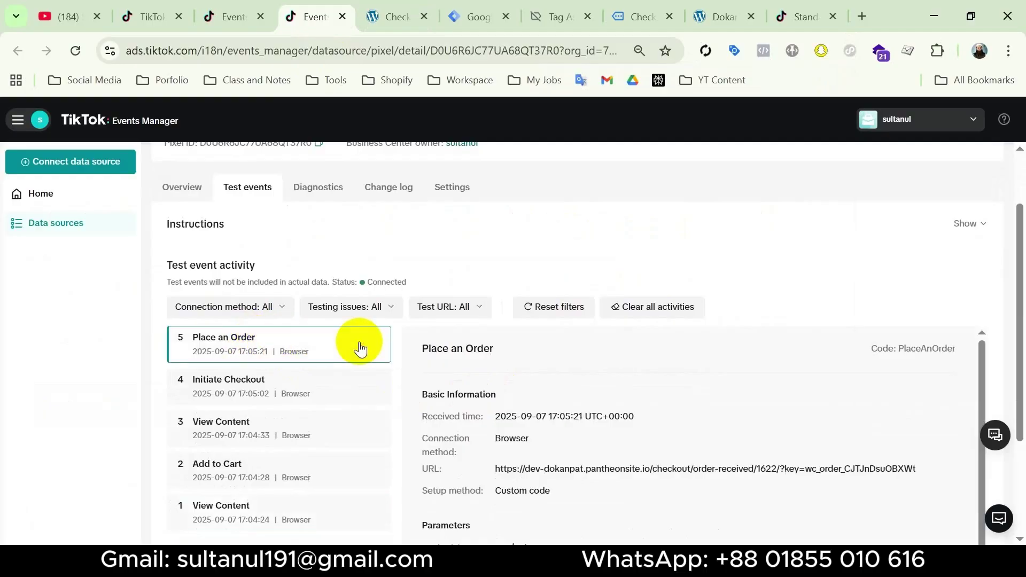
pyautogui.scroll(-2, 615, 481)
pyautogui.scroll(-2, 615, 462)
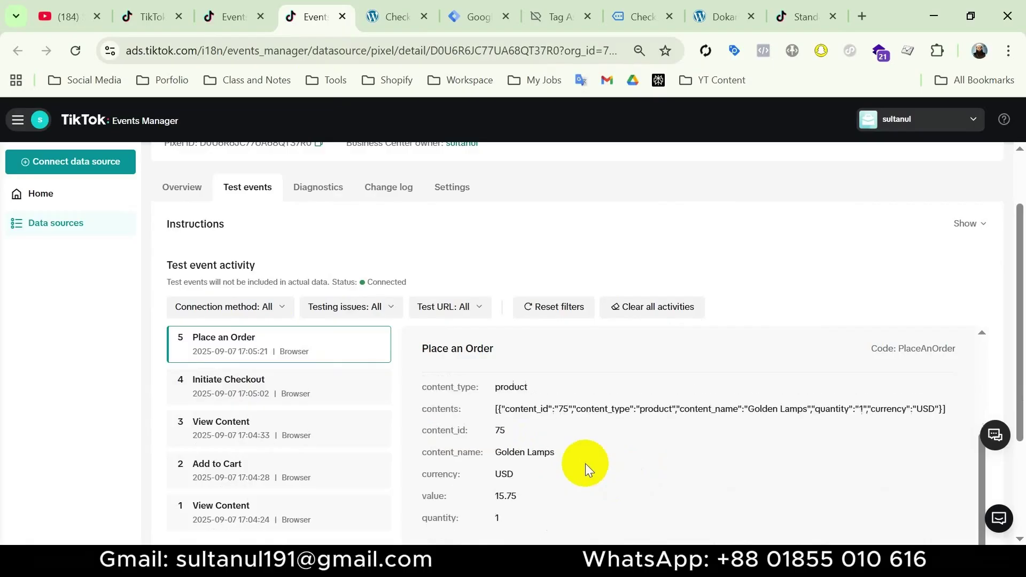
pyautogui.scroll(1, 432, 434)
pyautogui.scroll(-2, 455, 435)
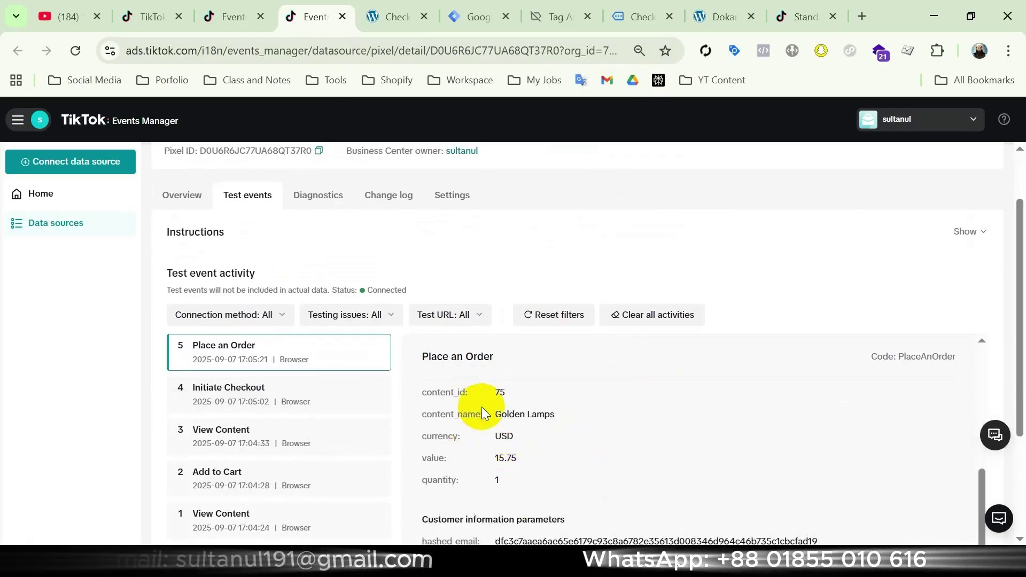
pyautogui.scroll(-3, 586, 449)
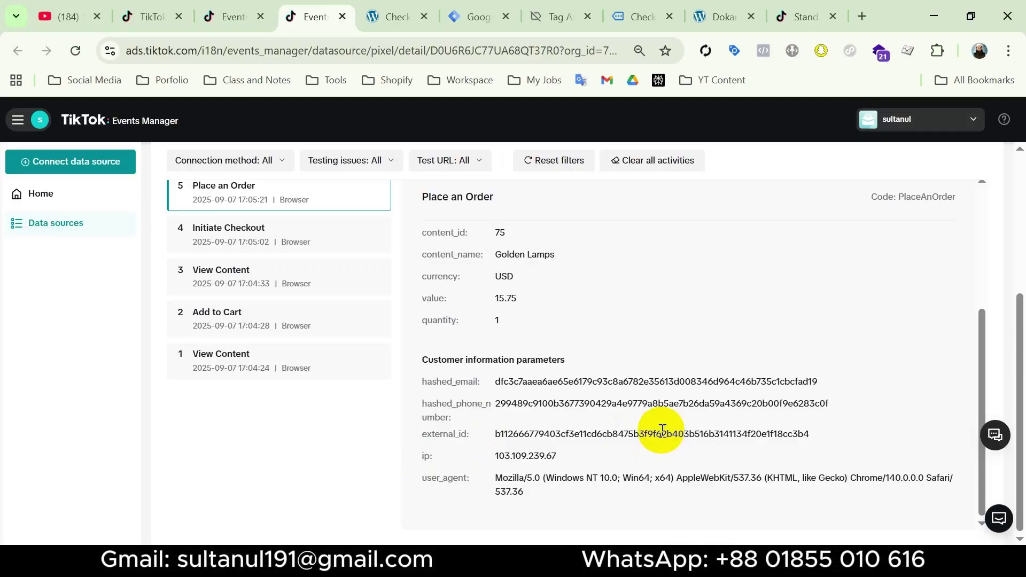
pyautogui.scroll(2, 662, 430)
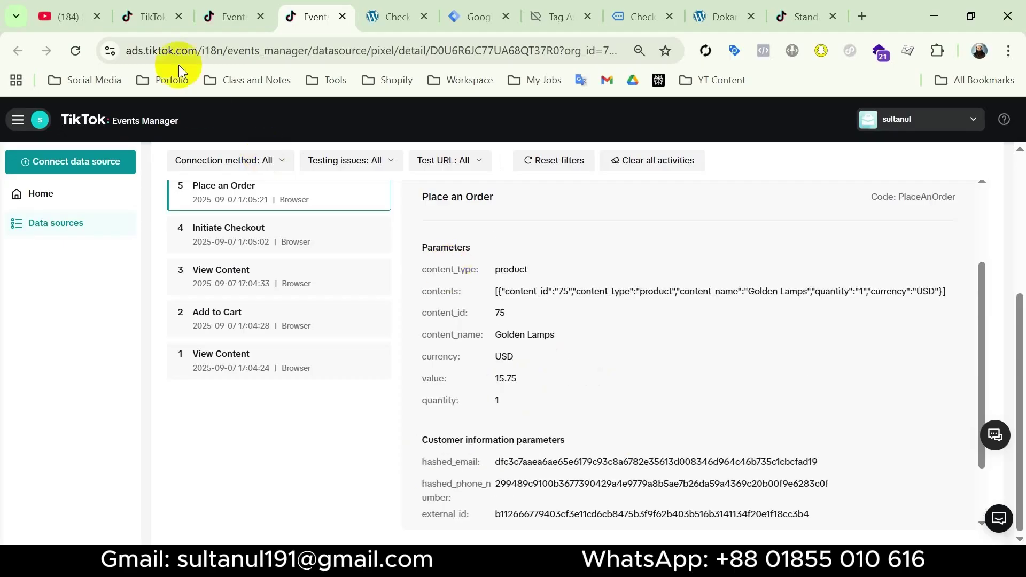
pyautogui.click(75, 11)
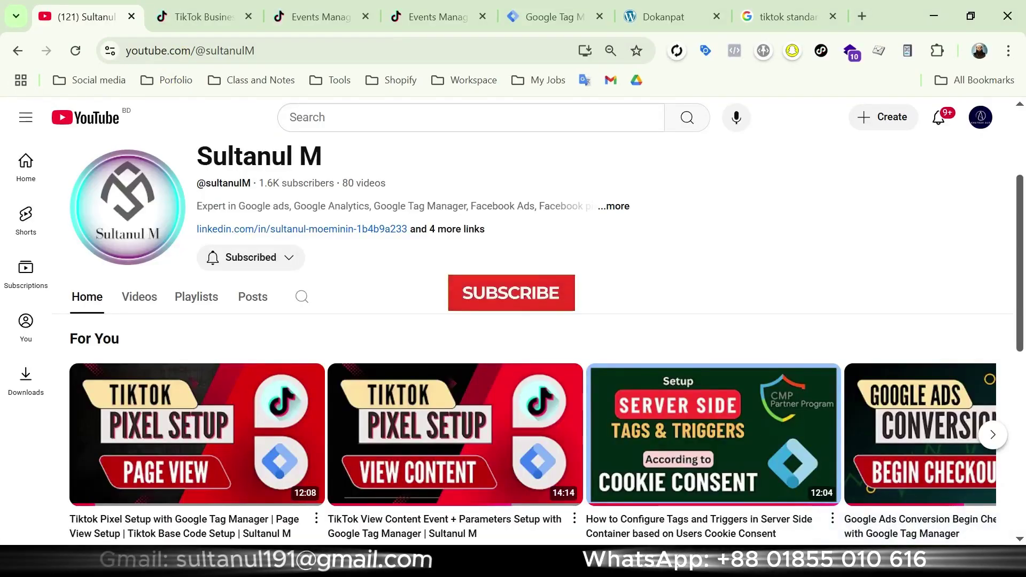